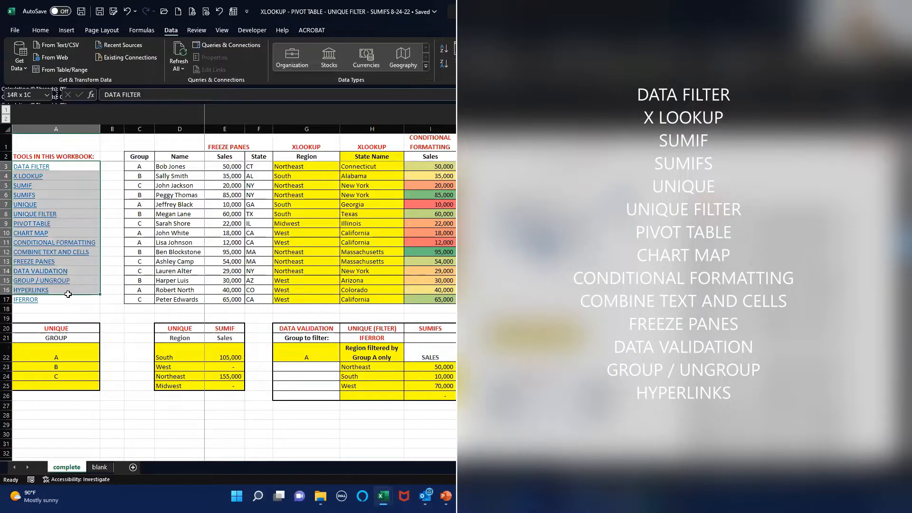
- Collapse the grouped state list columns P to S on the complete sheet and expand them again
{"action": "left_click", "coordinate": [68, 298]}
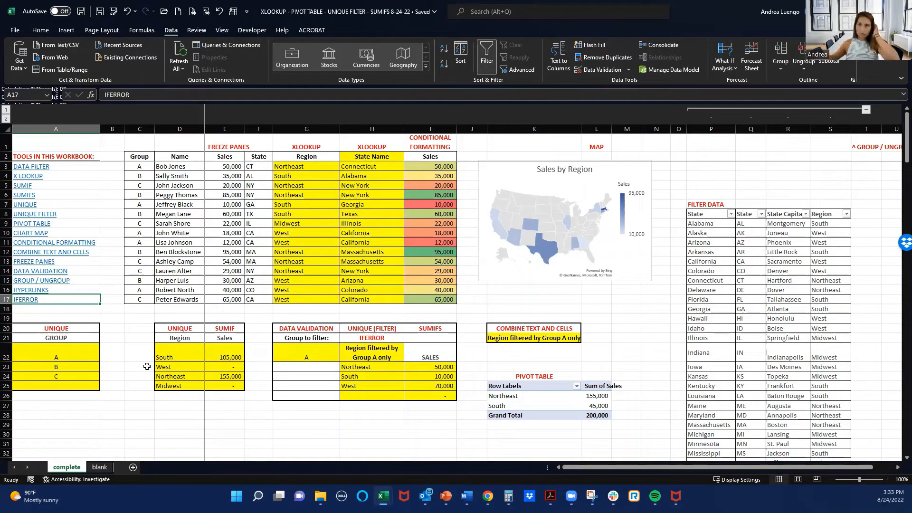
{"action": "left_click", "coordinate": [719, 185]}
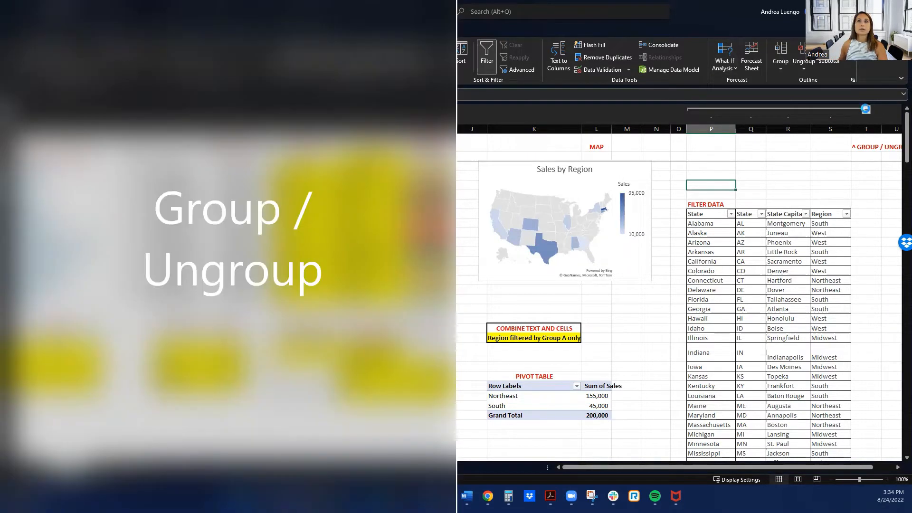
{"action": "left_click", "coordinate": [866, 110]}
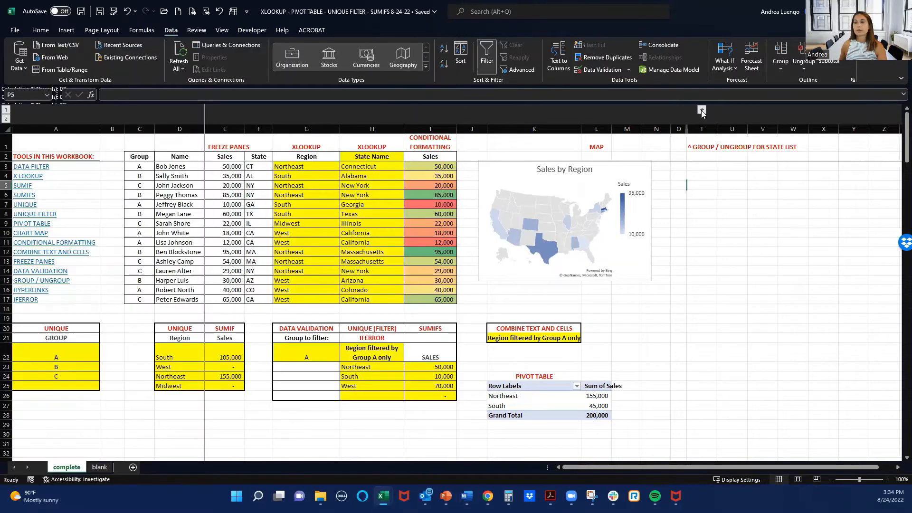
{"action": "left_click", "coordinate": [701, 111]}
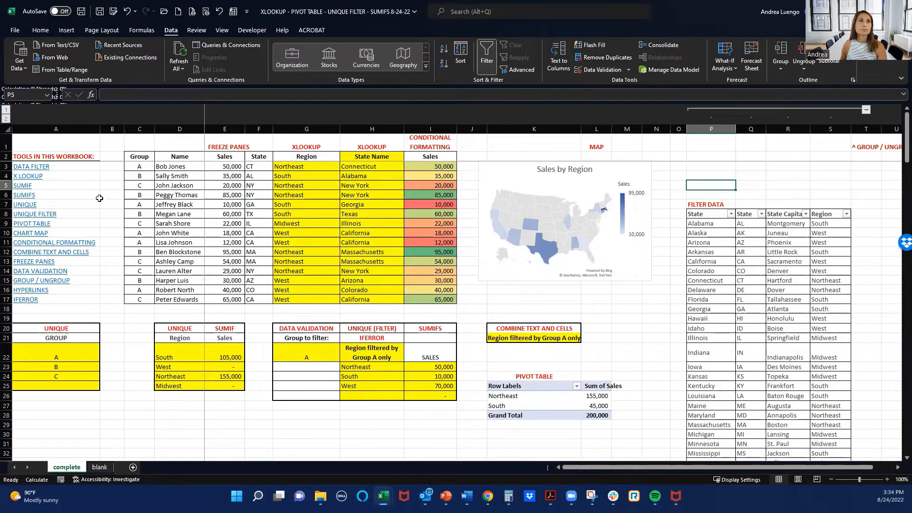
- Examine the complete sheet's sales table, XLOOKUP regions, UNIQUE lists, group validation cell, SUMIFS formula and pivot table
{"action": "left_click_drag", "start_coordinate": [136, 156], "coordinate": [250, 297]}
{"action": "left_click", "coordinate": [285, 175]}
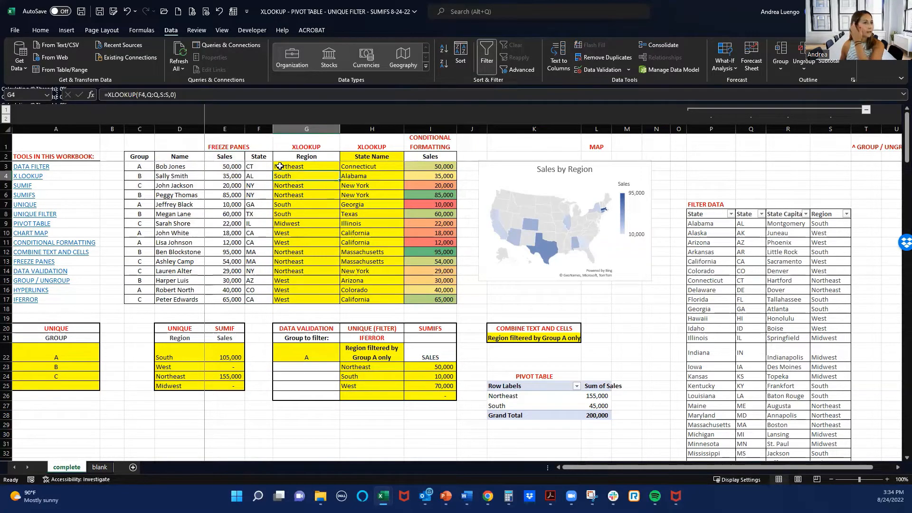
{"action": "left_click_drag", "start_coordinate": [280, 165], "coordinate": [310, 296]}
{"action": "left_click", "coordinate": [253, 163]}
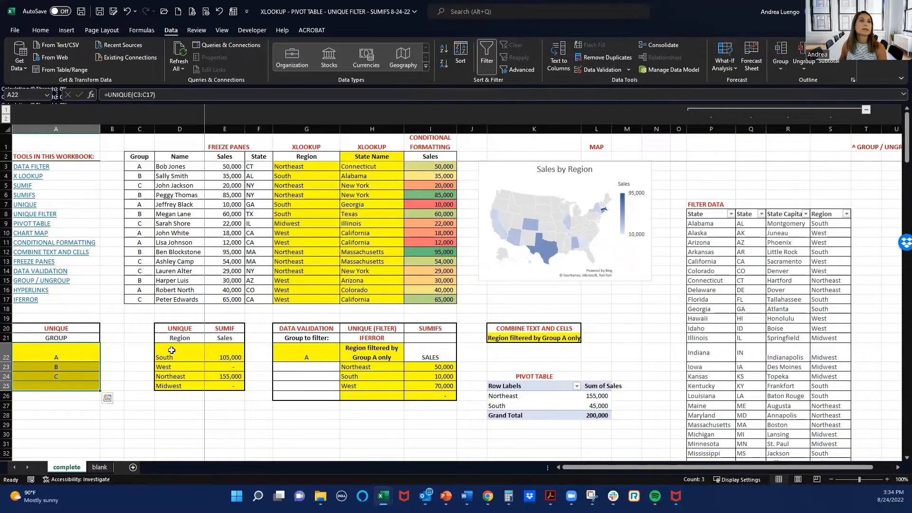
{"action": "left_click_drag", "start_coordinate": [172, 351], "coordinate": [177, 385]}
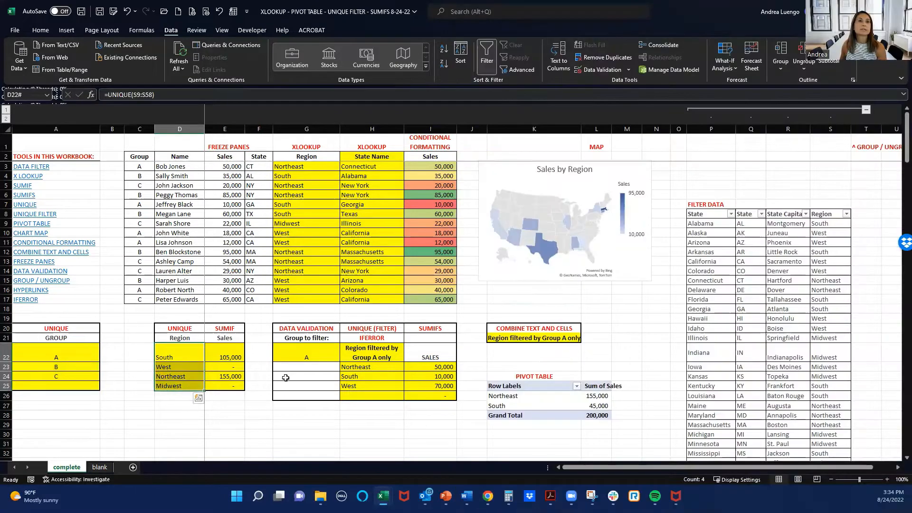
{"action": "left_click", "coordinate": [319, 358]}
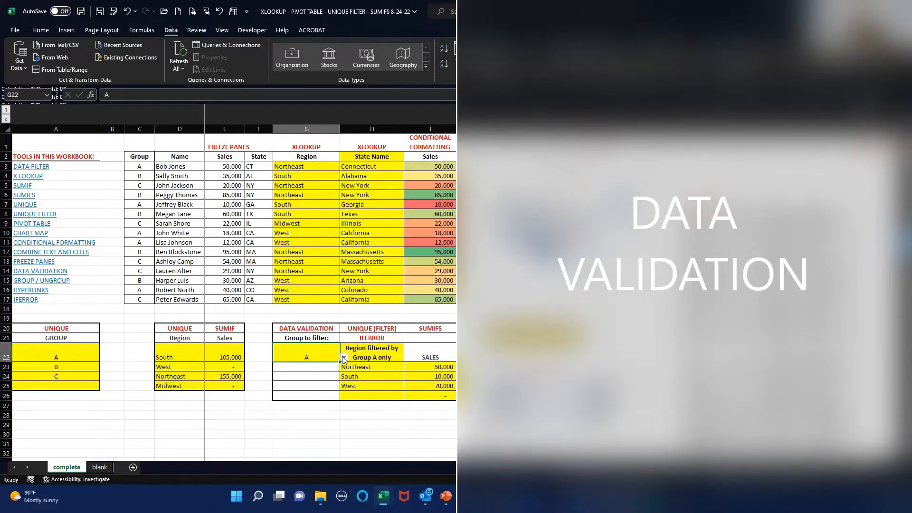
{"action": "left_click", "coordinate": [343, 358]}
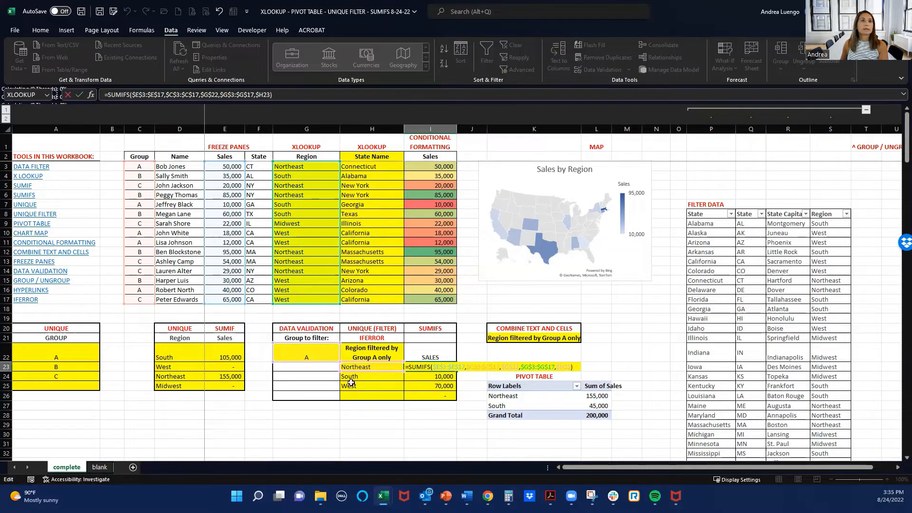
{"action": "left_click", "coordinate": [552, 396]}
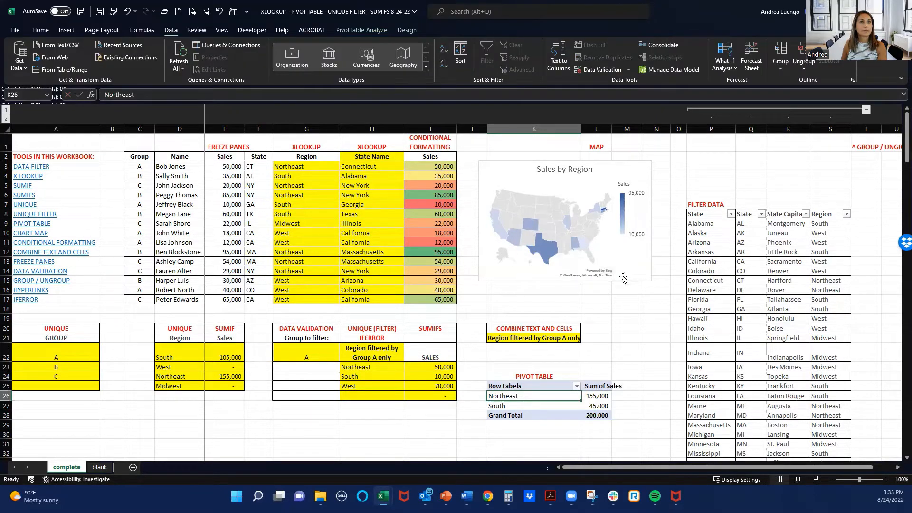
{"action": "left_click", "coordinate": [630, 322]}
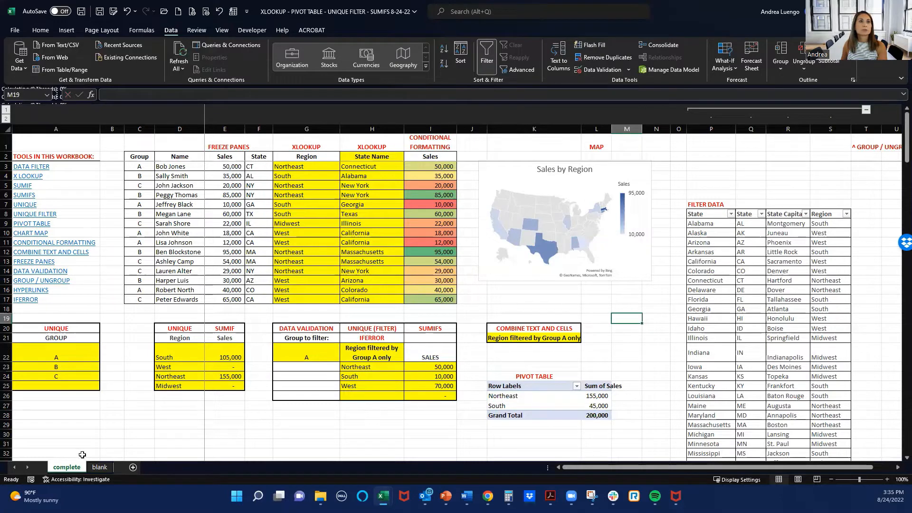
- On the blank sheet, enter an XLOOKUP in G3 that finds F3 in $Q$9:$Q$58 and returns the region from $S$9:$S$58
{"action": "left_click", "coordinate": [97, 468]}
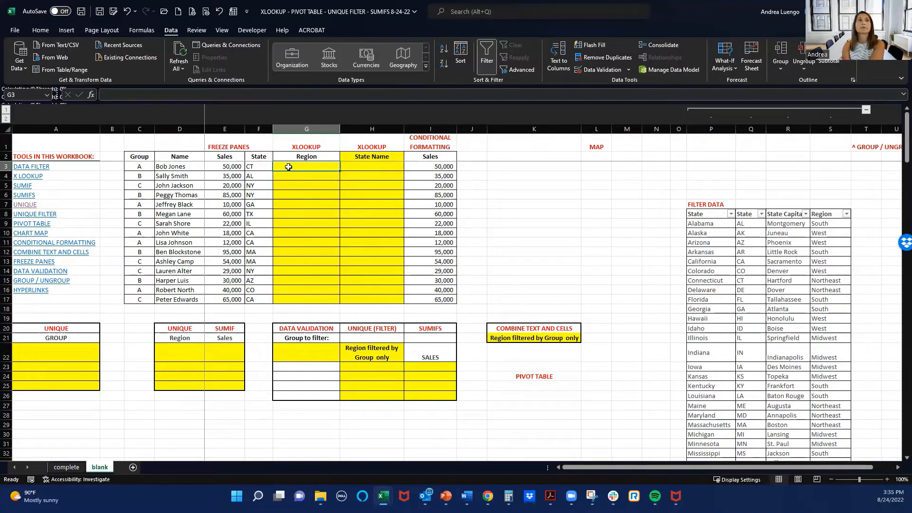
{"action": "type", "text": "=XLOOKUP("}
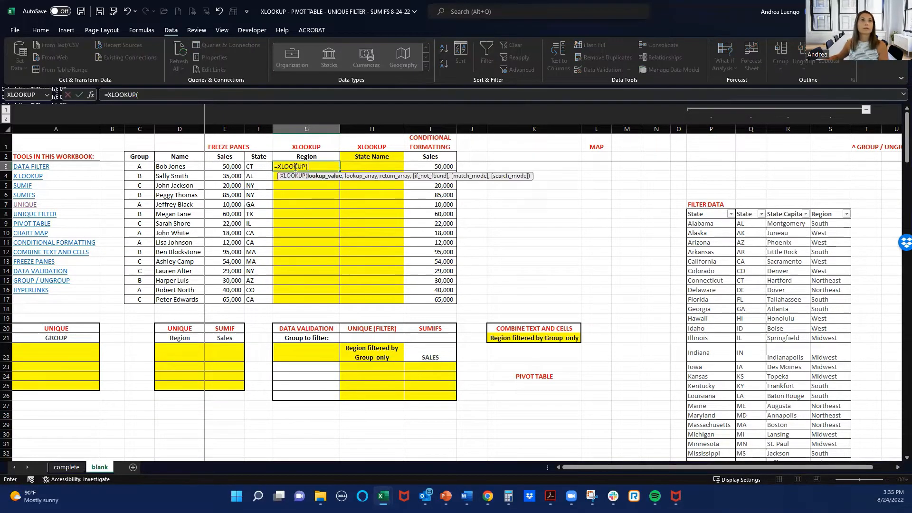
{"action": "left_click", "coordinate": [257, 167]}
{"action": "type", "text": ","}
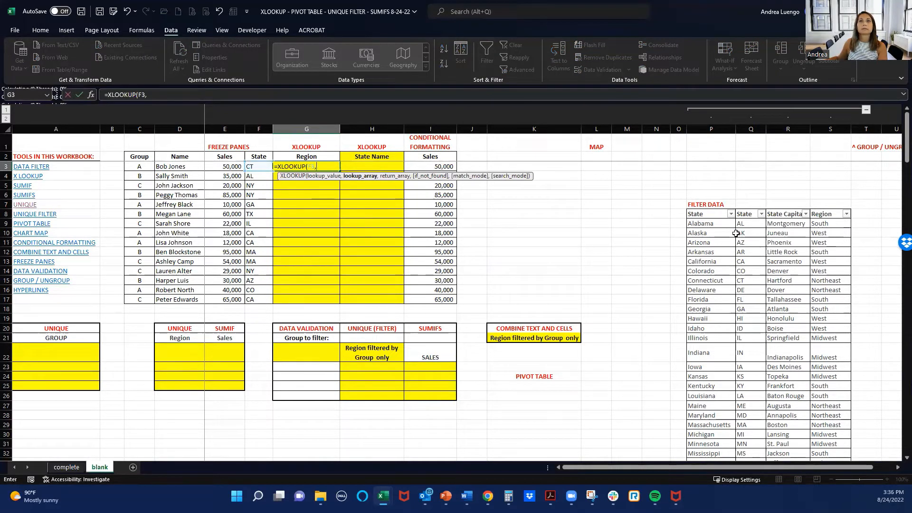
{"action": "left_click_drag", "start_coordinate": [747, 223], "coordinate": [748, 449]}
{"action": "scroll", "coordinate": [739, 373], "scroll_direction": "up", "scroll_amount": 9}
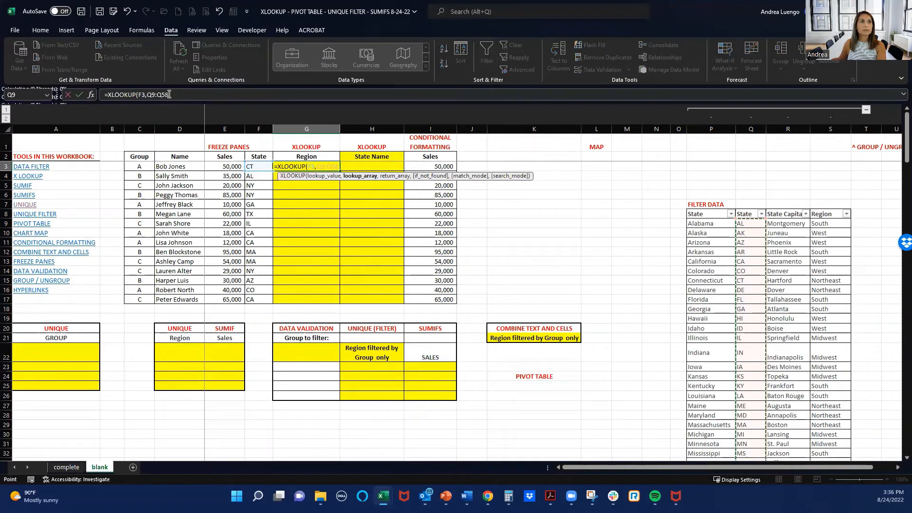
{"action": "key", "text": "F4"}
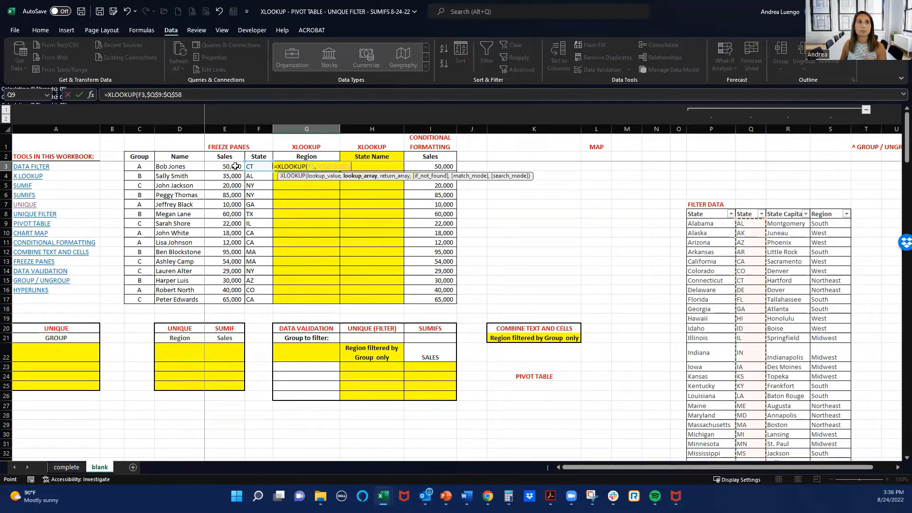
{"action": "type", "text": ","}
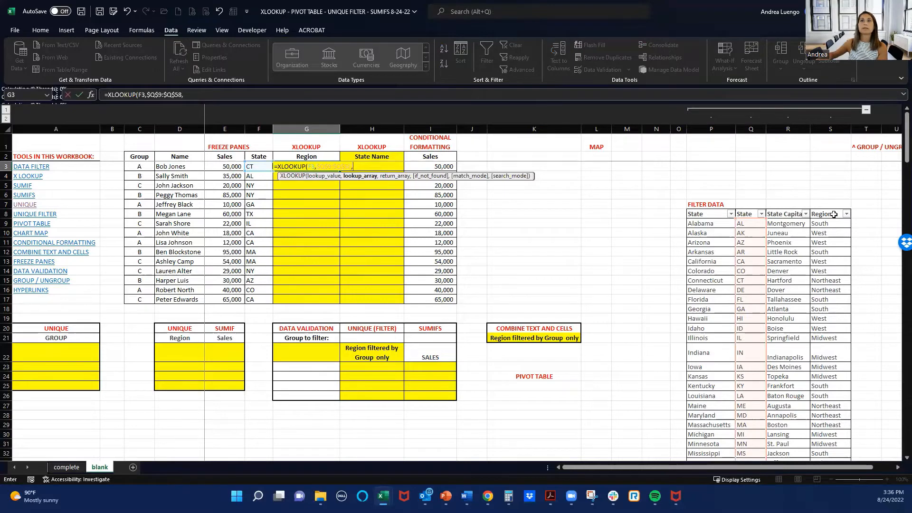
{"action": "left_click_drag", "start_coordinate": [825, 223], "coordinate": [826, 425]}
{"action": "left_click_drag", "start_coordinate": [839, 482], "coordinate": [830, 394]}
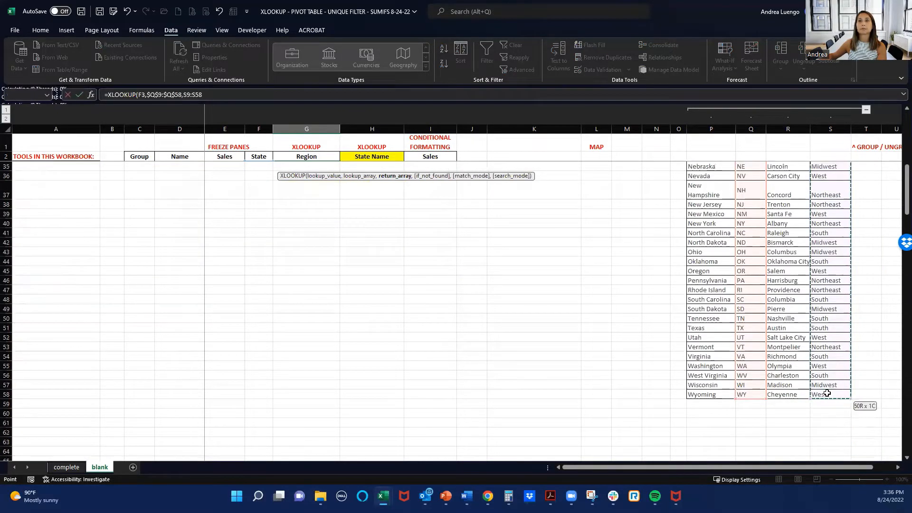
{"action": "key", "text": "F4"}
{"action": "type", "text": ")"}
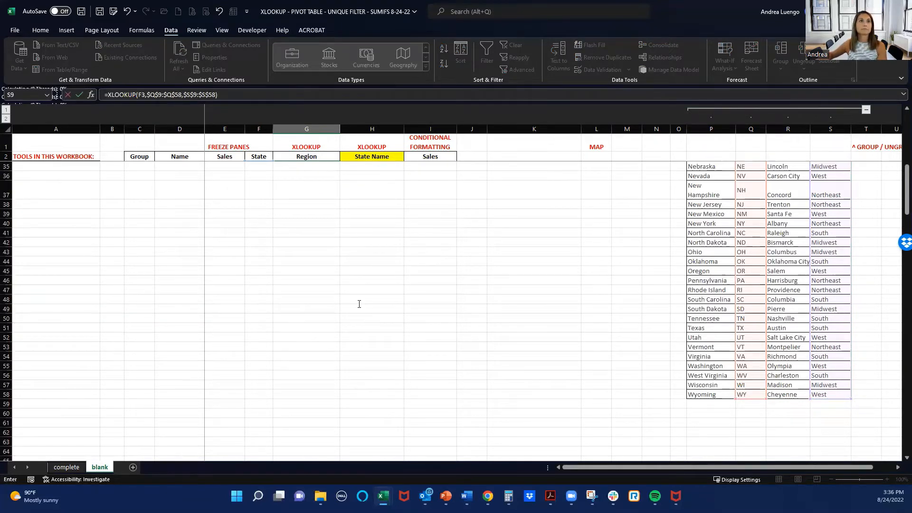
{"action": "key", "text": "Return"}
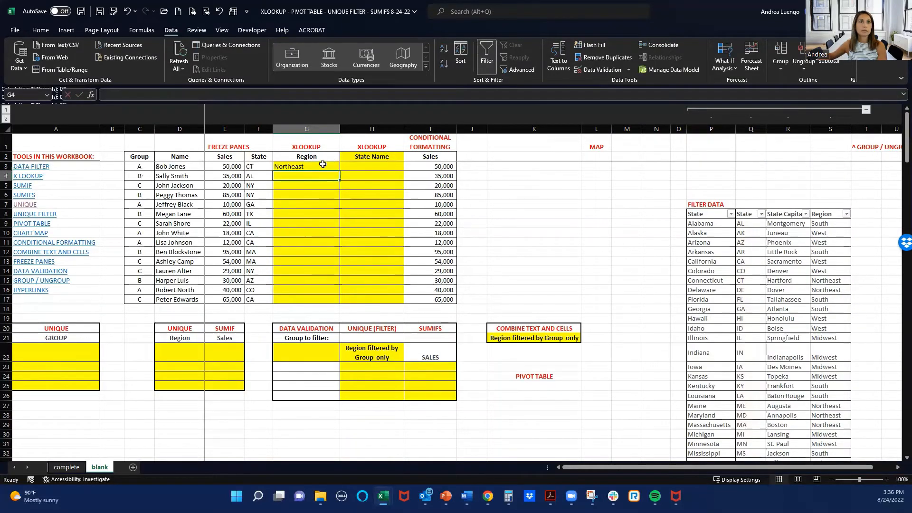
- Wrap the G3 XLOOKUP in IFERROR with "" as the error value and fill the formula down the Region column to row 17
{"action": "left_click", "coordinate": [323, 164]}
{"action": "double_click", "coordinate": [339, 170]}
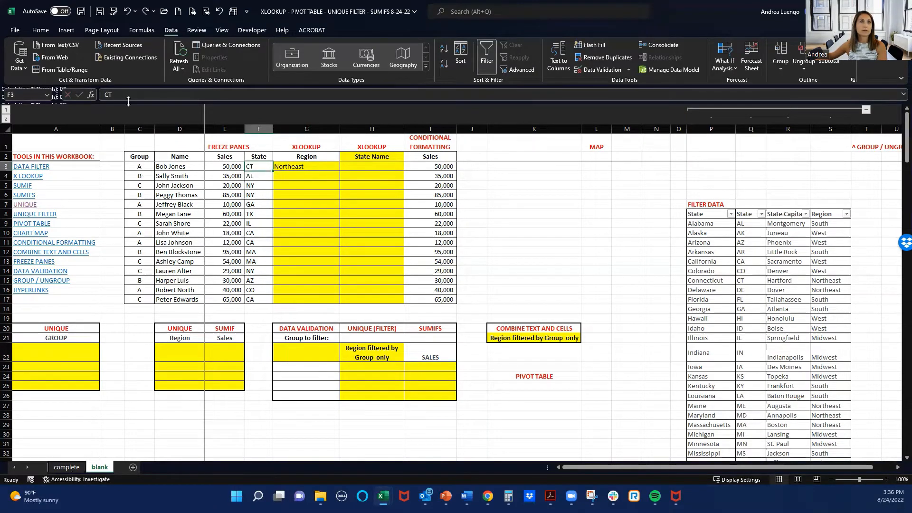
{"action": "key", "text": "Right"}
{"action": "left_click", "coordinate": [108, 95]}
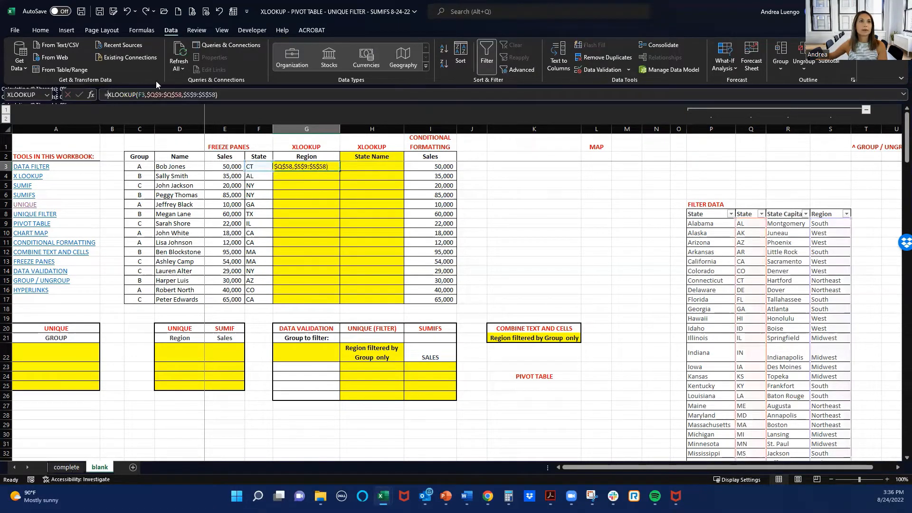
{"action": "type", "text": "IFERROR("}
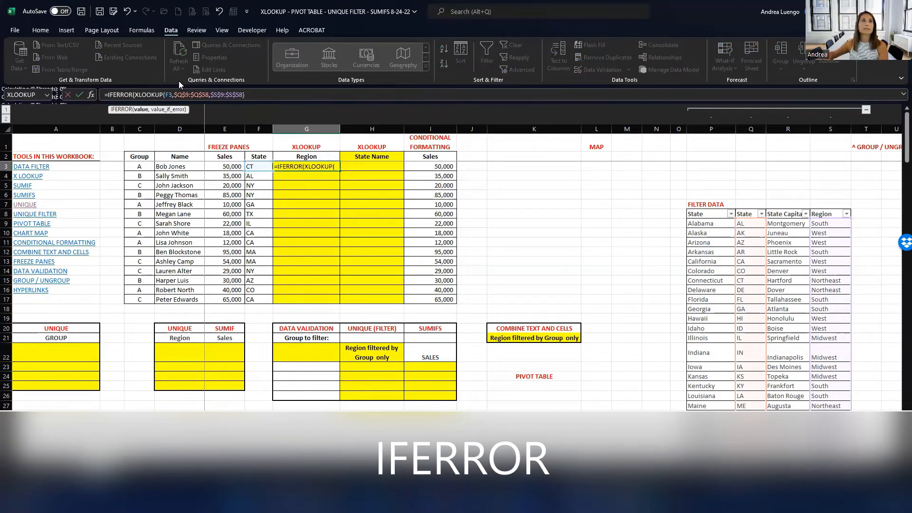
{"action": "left_click", "coordinate": [262, 93]}
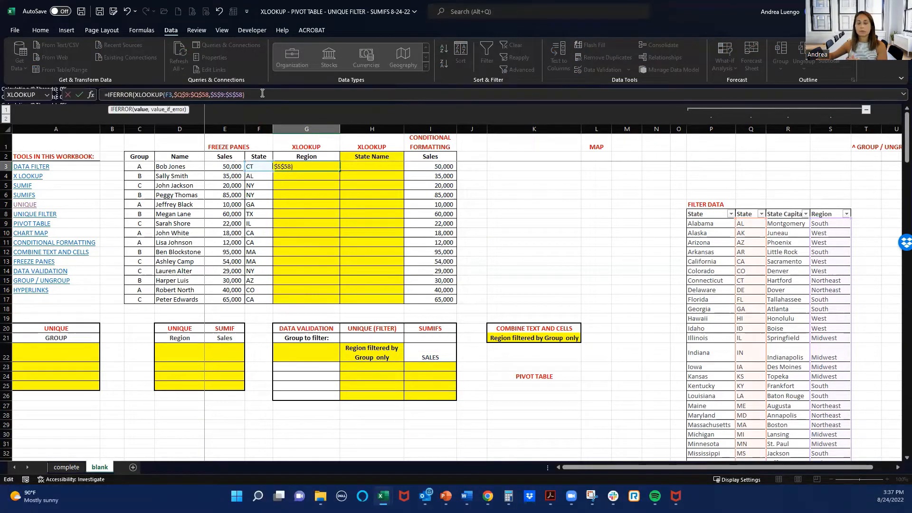
{"action": "type", "text": ","}
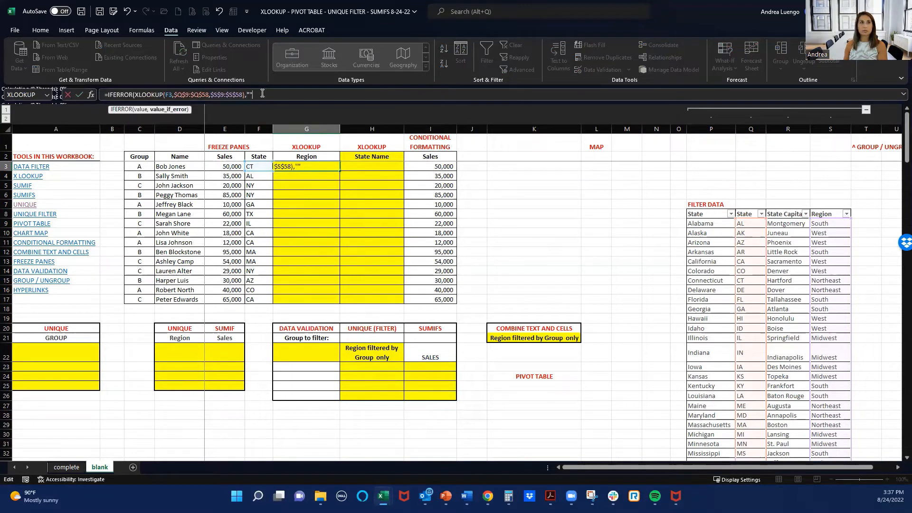
{"action": "type", "text": ")"}
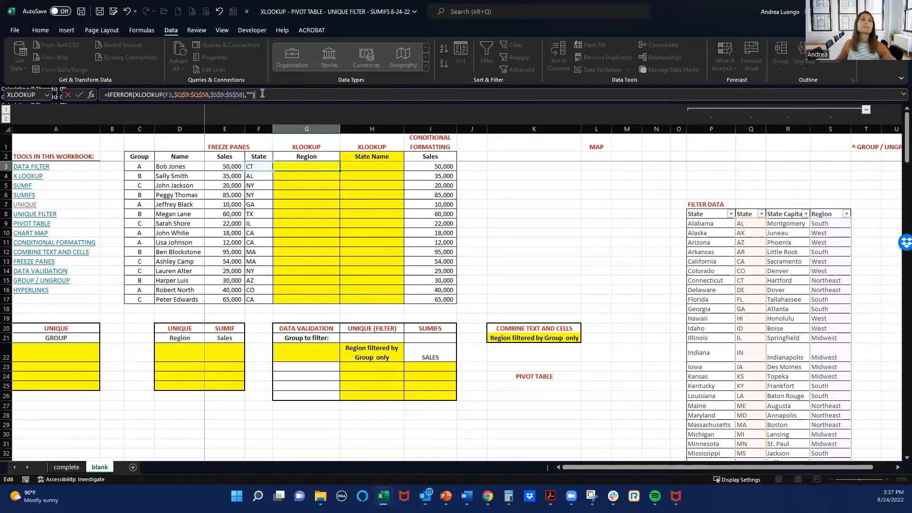
{"action": "key", "text": "ctrl+Return"}
{"action": "double_click", "coordinate": [340, 170]}
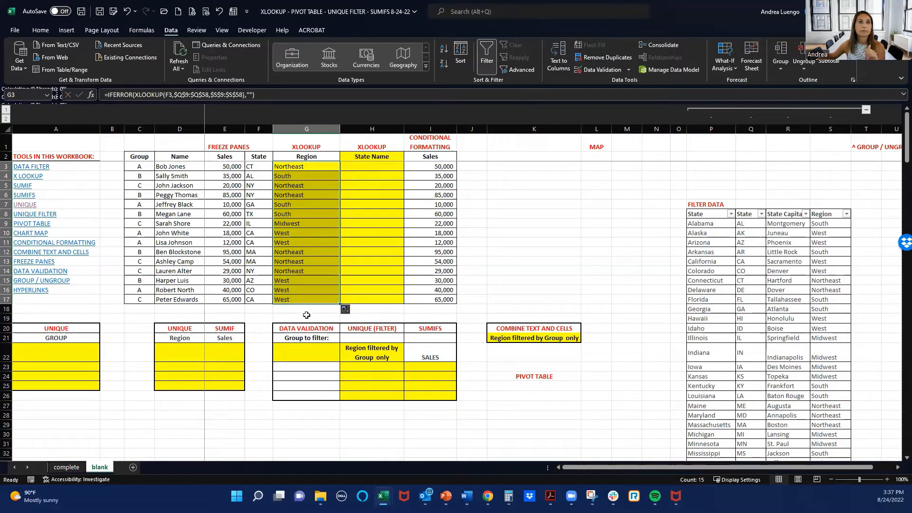
- Copy the G3 formula into H3, point it to F3 with return range $P$9:$P$58, and fill it down the State Name column
{"action": "left_click", "coordinate": [384, 164]}
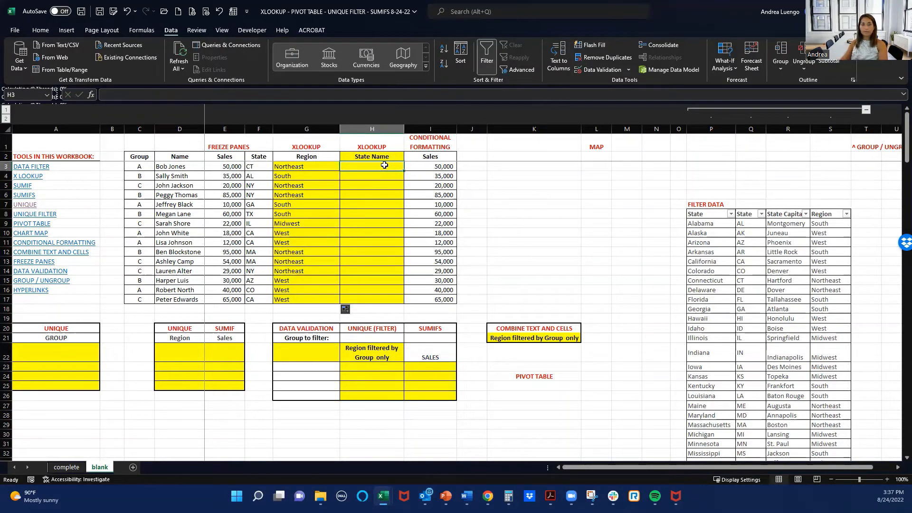
{"action": "key", "text": "Left"}
{"action": "key", "text": "ctrl+c"}
{"action": "key", "text": "Right"}
{"action": "key", "text": "ctrl+v"}
{"action": "key", "text": "F2"}
{"action": "left_click_drag", "start_coordinate": [321, 171], "coordinate": [261, 171]}
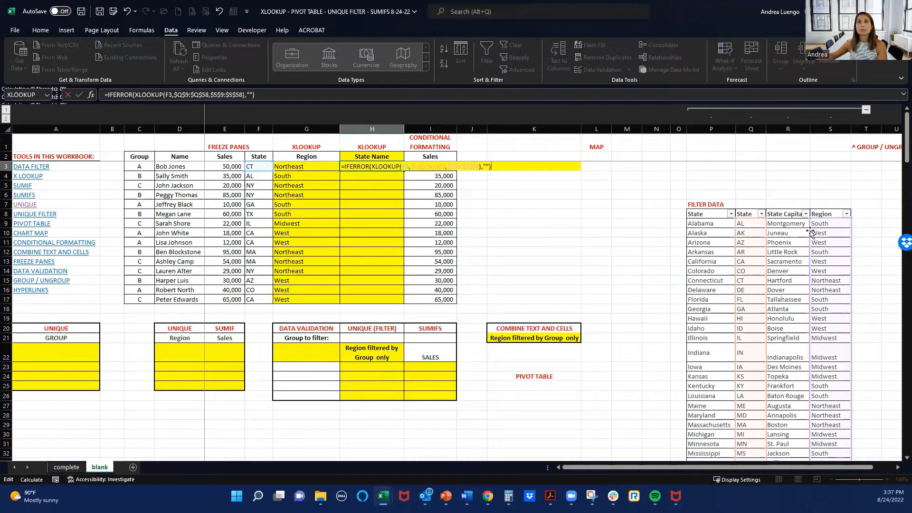
{"action": "left_click_drag", "start_coordinate": [811, 230], "coordinate": [707, 229]}
{"action": "key", "text": "ctrl+Return"}
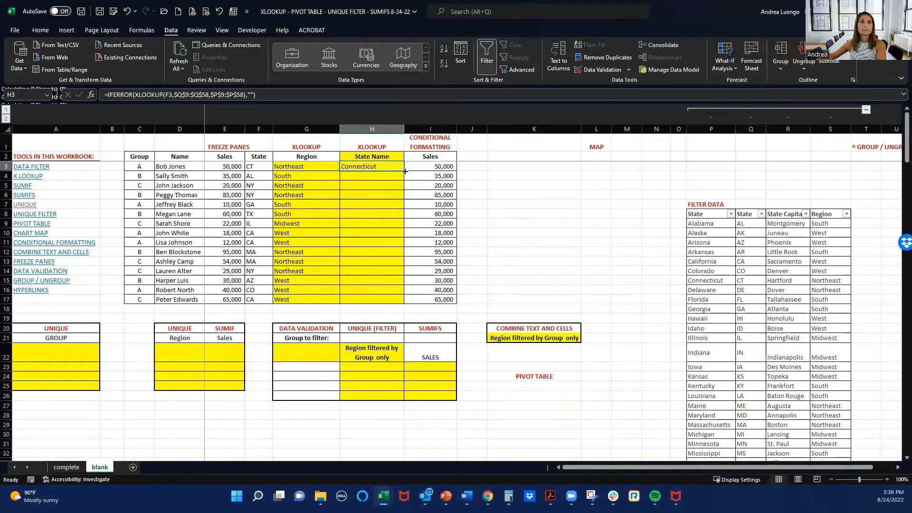
{"action": "double_click", "coordinate": [404, 171]}
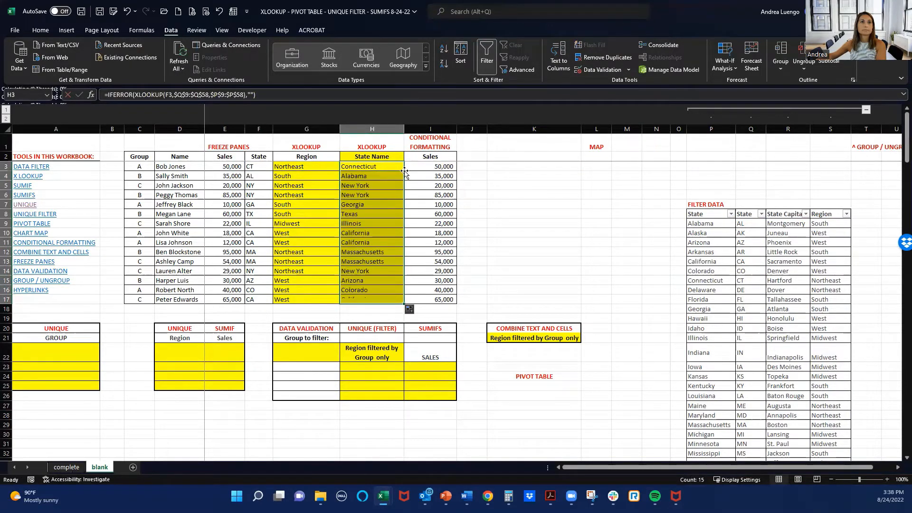
- Apply the Green-Yellow-Red color scale as conditional formatting to the Sales values in I3:I17
{"action": "left_click_drag", "start_coordinate": [430, 166], "coordinate": [432, 299]}
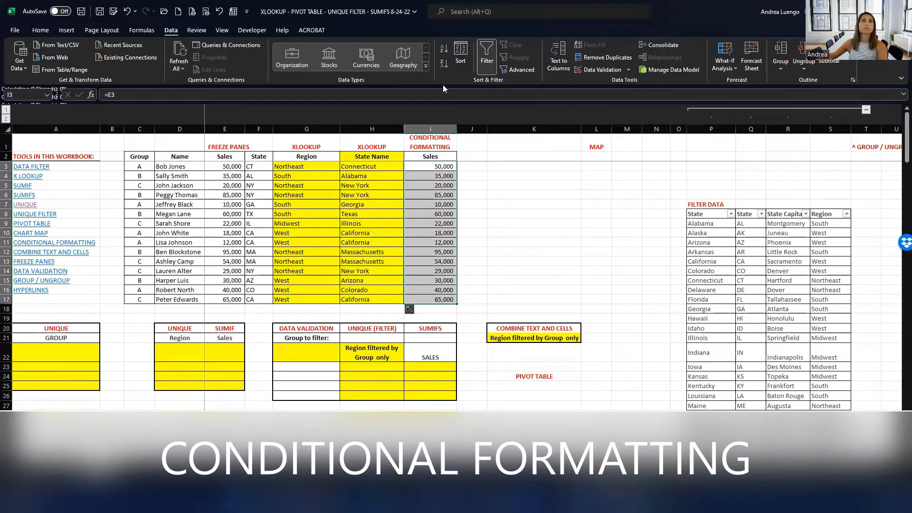
{"action": "left_click", "coordinate": [40, 31]}
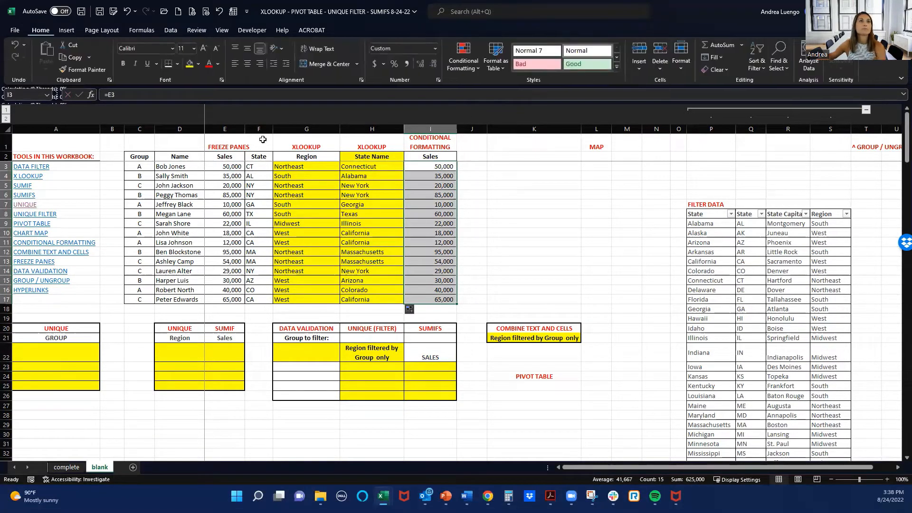
{"action": "left_click", "coordinate": [464, 67]}
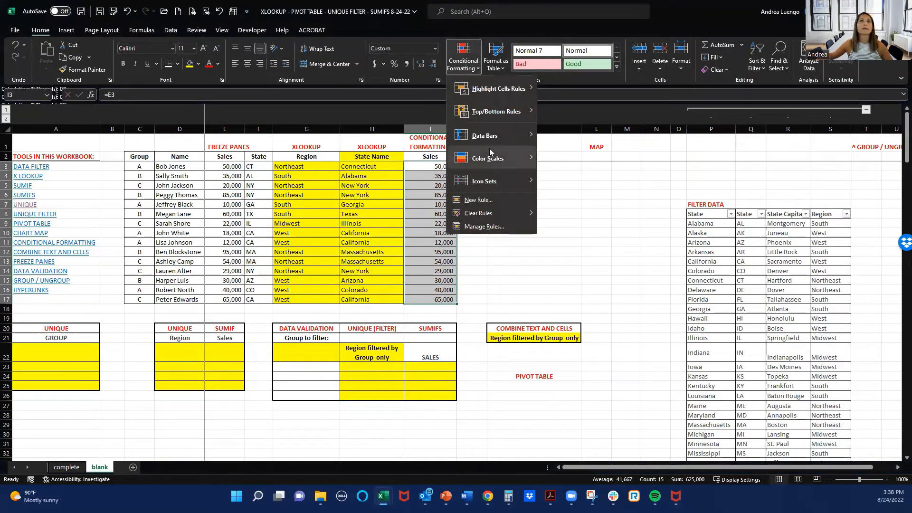
{"action": "mouse_move", "coordinate": [495, 156]}
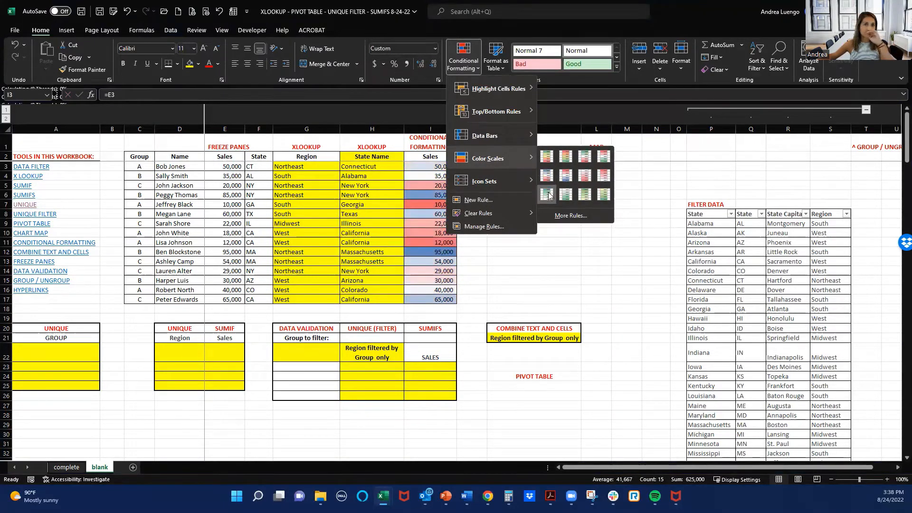
{"action": "left_click", "coordinate": [546, 156]}
{"action": "left_click", "coordinate": [499, 186]}
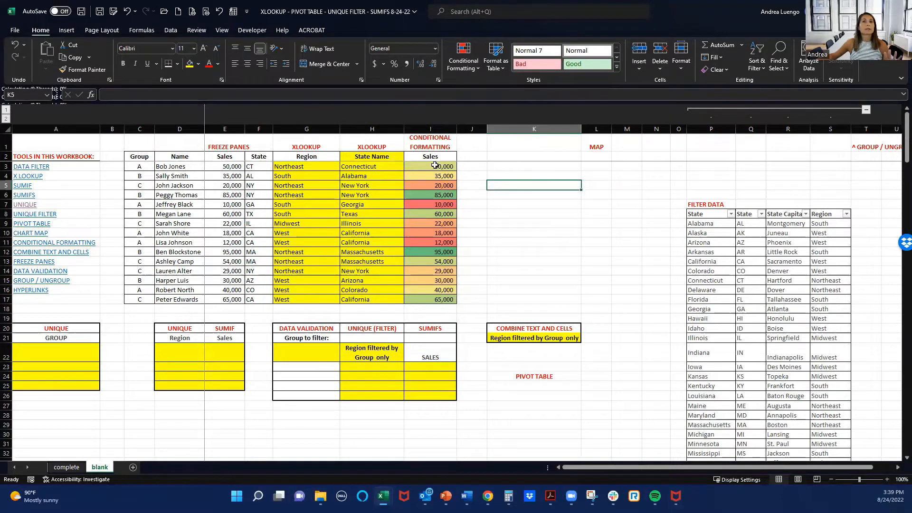
- Insert a filled map chart of the state names and sales in H2:I17, place it under the MAP heading and use monochromatic blue
{"action": "left_click", "coordinate": [66, 30]}
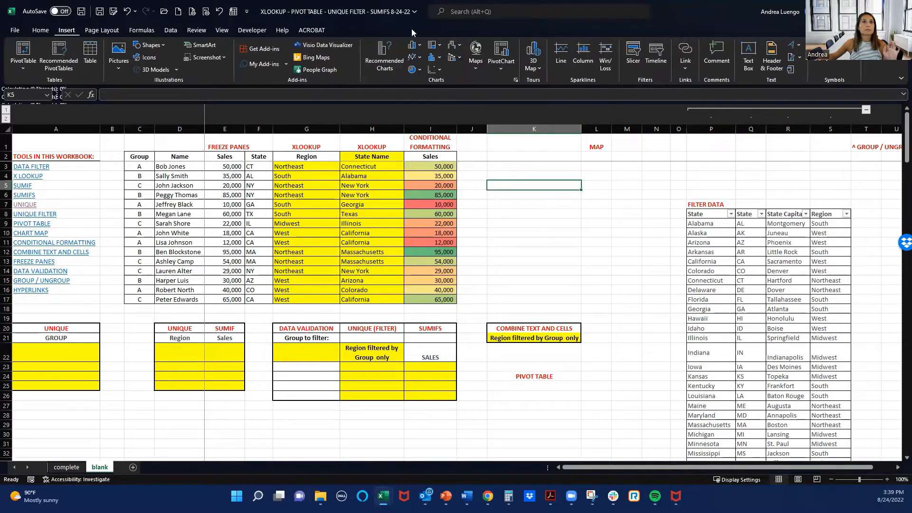
{"action": "left_click", "coordinate": [475, 55]}
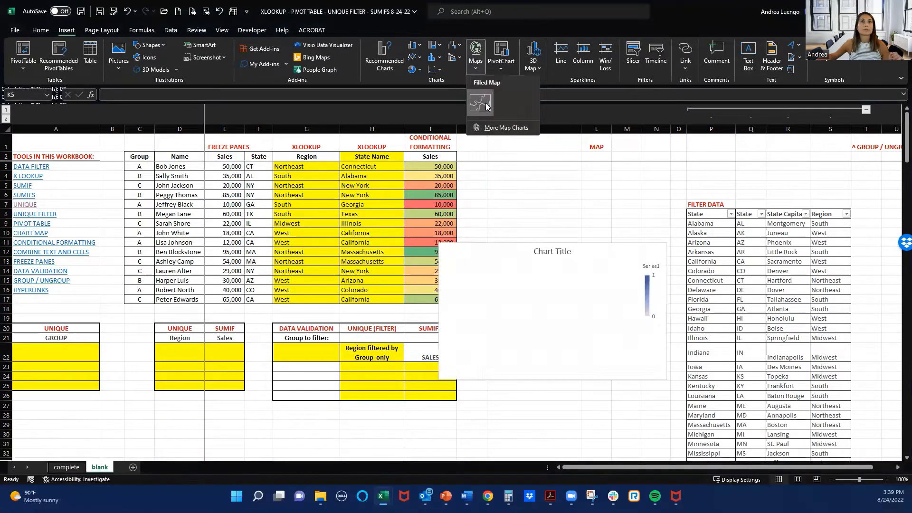
{"action": "left_click", "coordinate": [486, 105]}
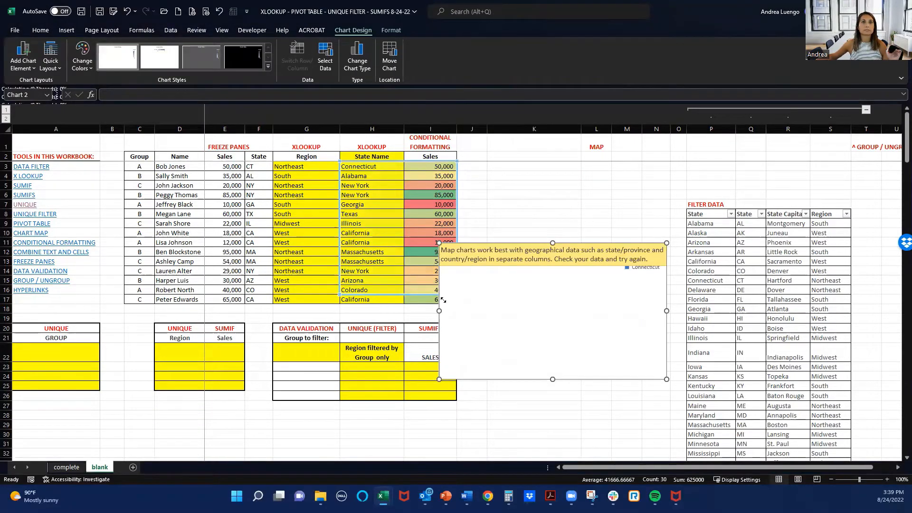
{"action": "left_click_drag", "start_coordinate": [443, 300], "coordinate": [443, 302]}
{"action": "left_click_drag", "start_coordinate": [457, 161], "coordinate": [456, 154]}
{"action": "left_click_drag", "start_coordinate": [603, 252], "coordinate": [611, 170]}
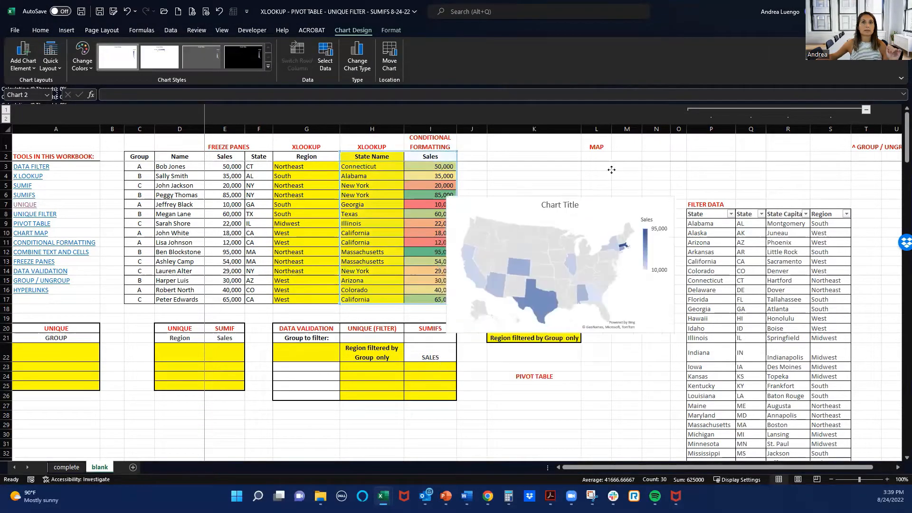
{"action": "left_click", "coordinate": [81, 57]}
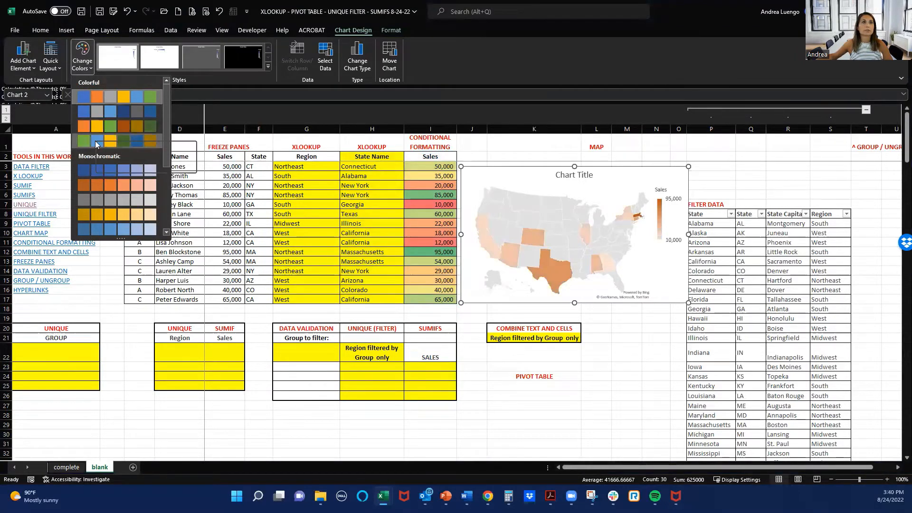
{"action": "left_click", "coordinate": [133, 168]}
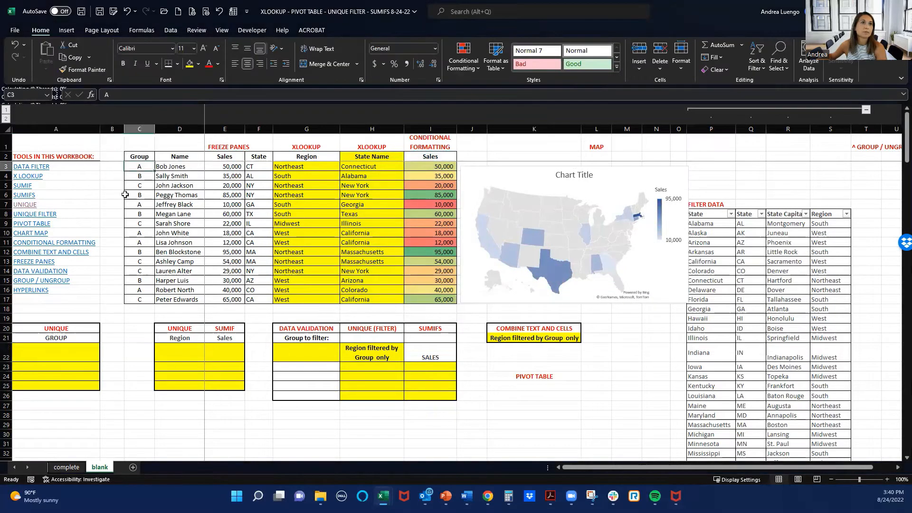
- Enter =UNIQUE(C3:C17) in A22 to list the distinct groups from the sales table
{"action": "left_click_drag", "start_coordinate": [125, 195], "coordinate": [129, 285]}
{"action": "left_click_drag", "start_coordinate": [132, 301], "coordinate": [129, 304]}
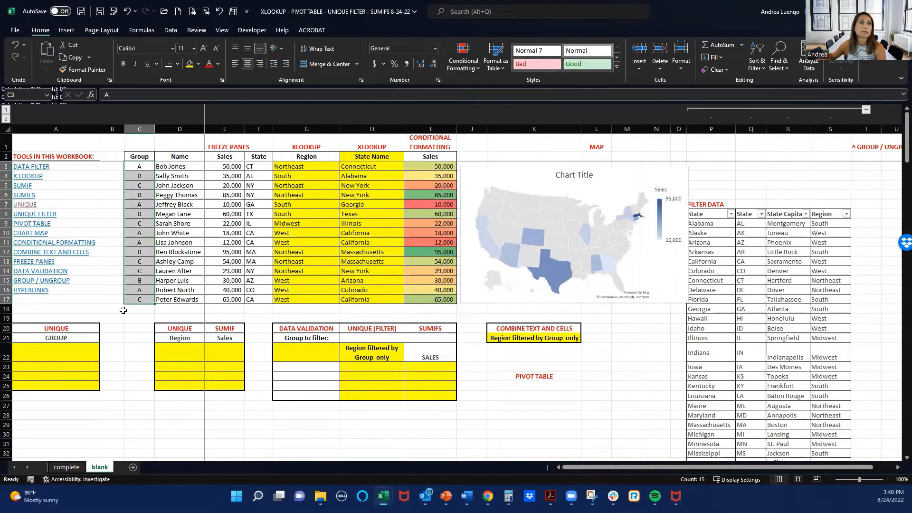
{"action": "left_click", "coordinate": [73, 351]}
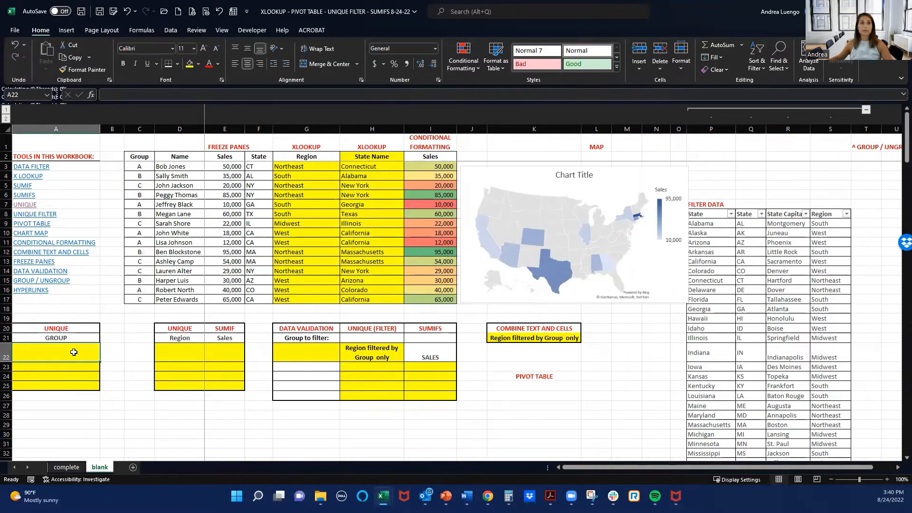
{"action": "type", "text": "=UNIQUE("}
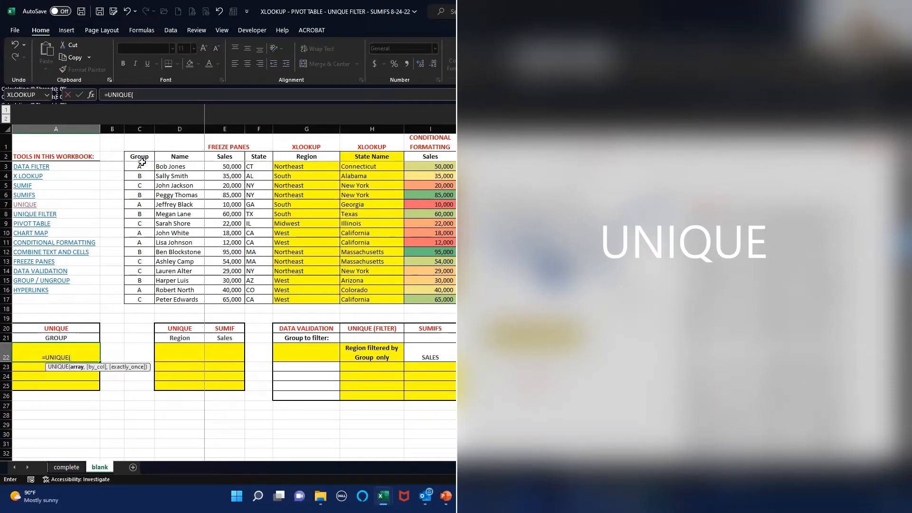
{"action": "left_click_drag", "start_coordinate": [140, 164], "coordinate": [135, 299]}
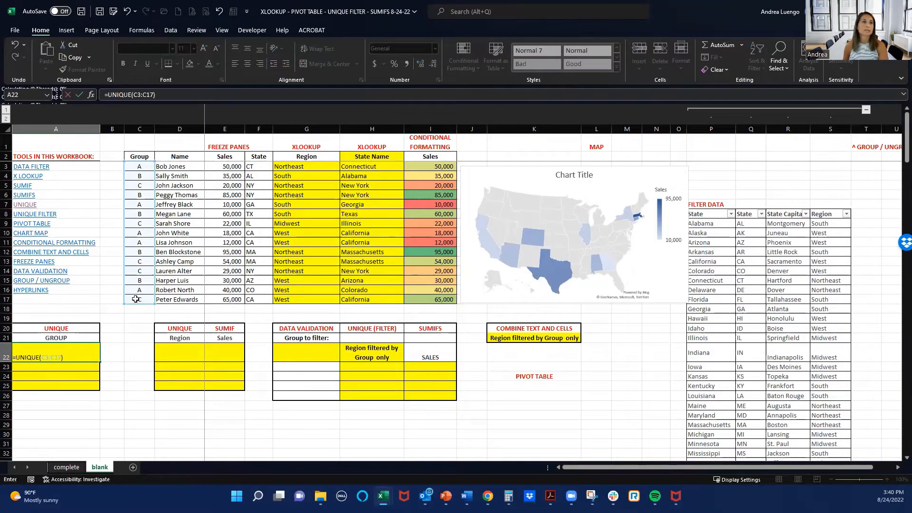
{"action": "key", "text": "Return"}
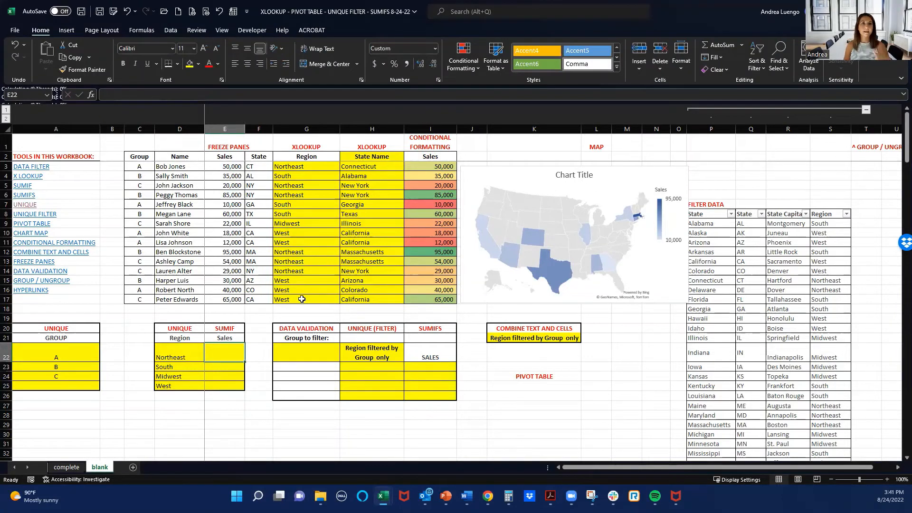
- Enter =SUMIF($G$3:$G$17,D22,$E$3:$E$17) in E22 to total the sales for the region in D22
{"action": "type", "text": "=SUMIF("}
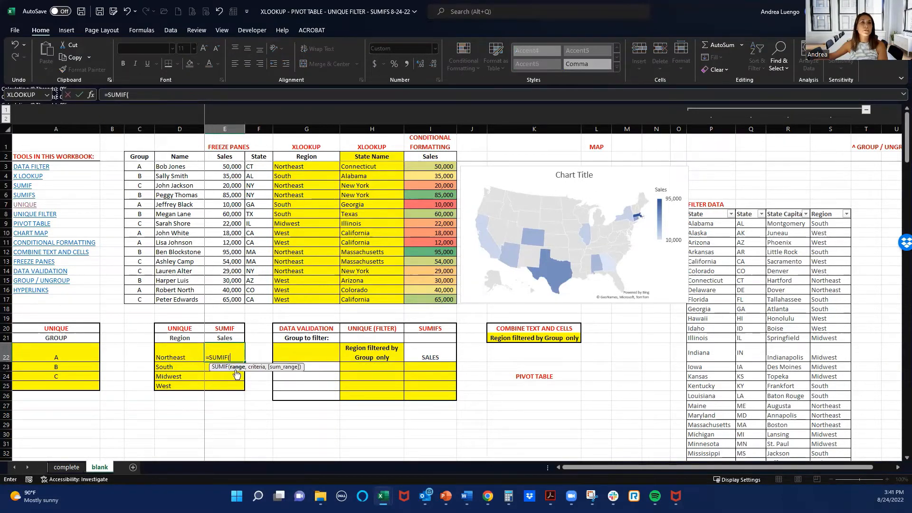
{"action": "left_click_drag", "start_coordinate": [304, 166], "coordinate": [300, 298]}
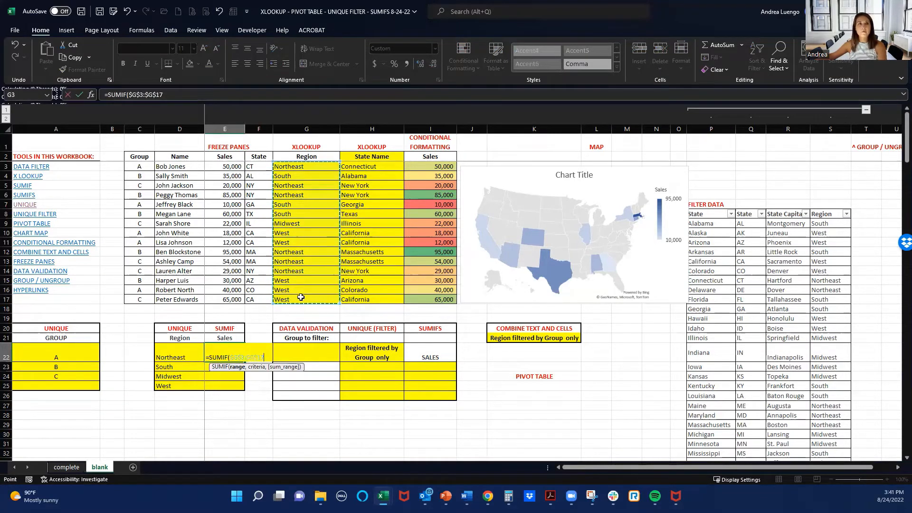
{"action": "key", "text": "F4"}
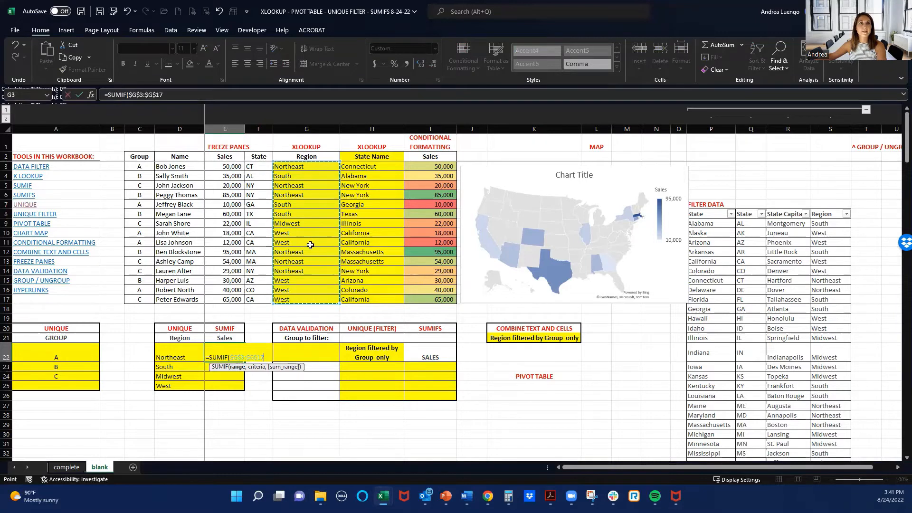
{"action": "type", "text": ","}
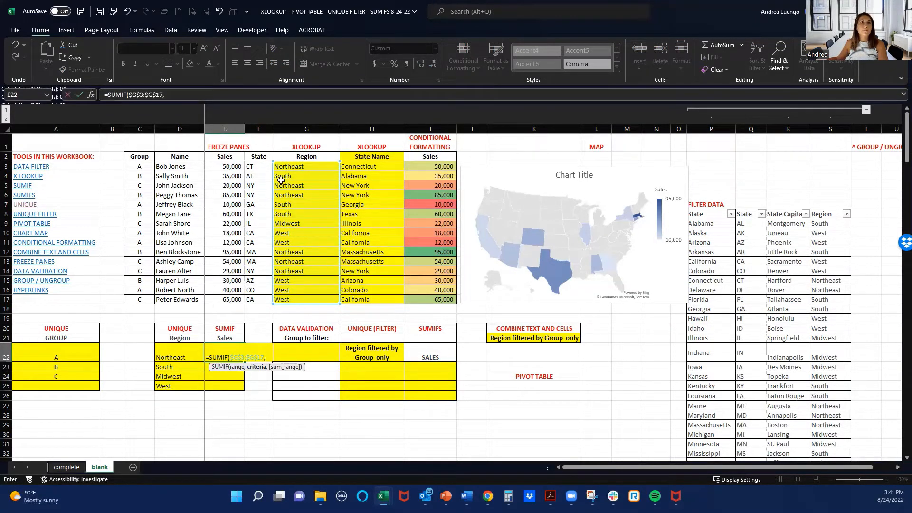
{"action": "left_click", "coordinate": [181, 355]}
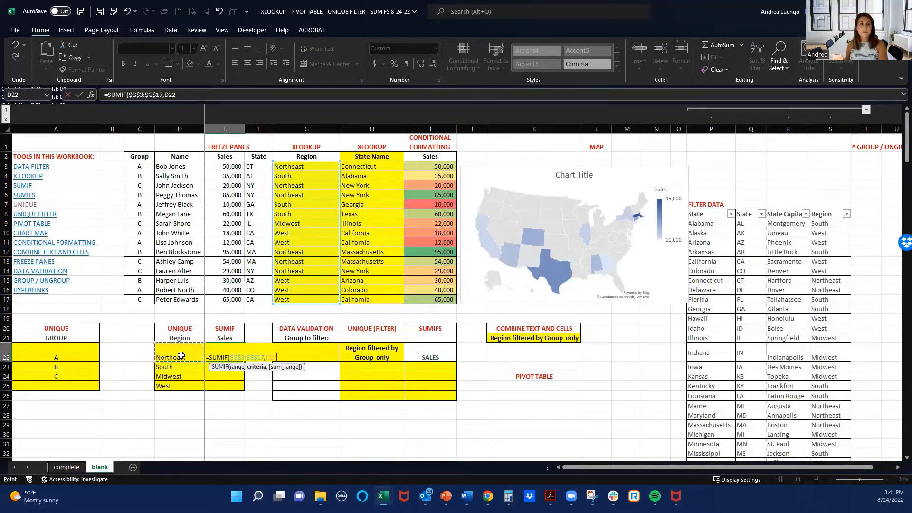
{"action": "type", "text": ","}
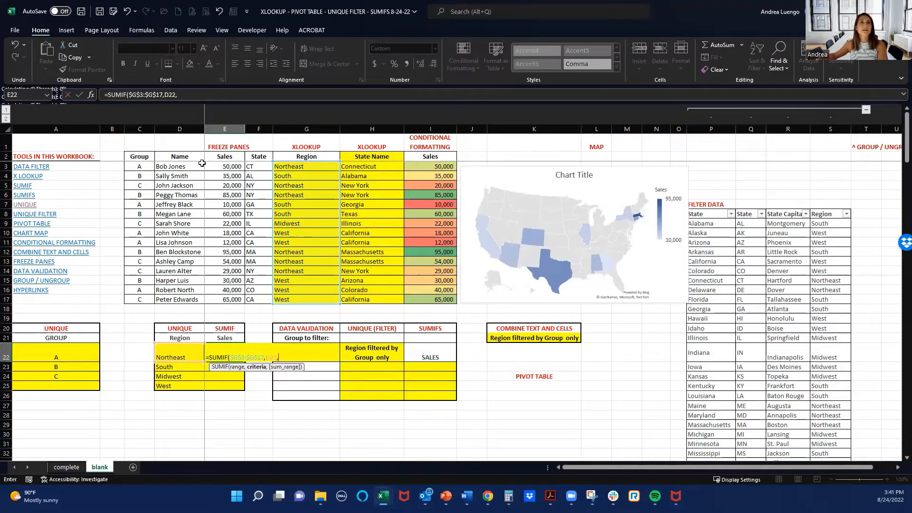
{"action": "left_click_drag", "start_coordinate": [215, 167], "coordinate": [217, 300]}
{"action": "key", "text": "F4"}
{"action": "type", "text": ")"}
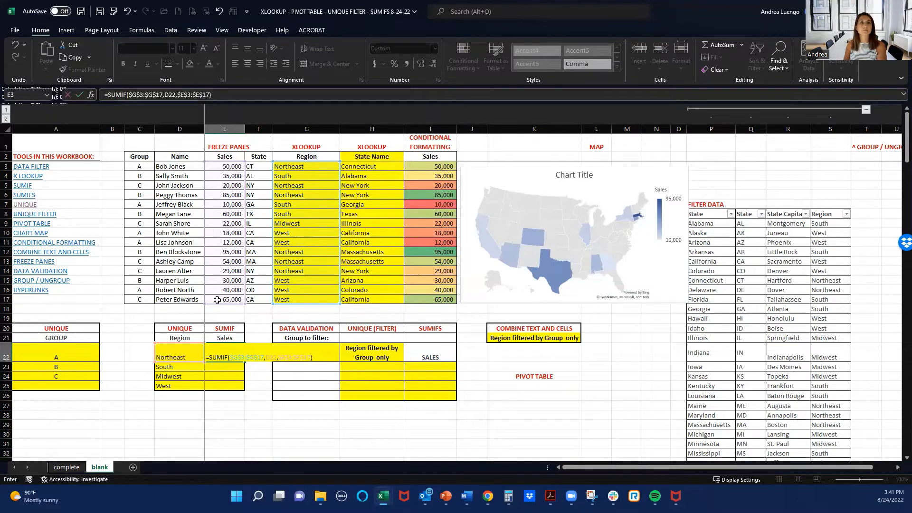
{"action": "key", "text": "Return"}
- Copy the E22 SUMIF and paste only its formula into E23:E25 for the remaining regions
{"action": "key", "text": "Up"}
{"action": "key", "text": "ctrl+c"}
{"action": "key", "text": "Down"}
{"action": "key", "text": "shift+Down"}
{"action": "key", "text": "shift+Down"}
{"action": "key", "text": "ctrl+alt+v"}
{"action": "key", "text": "f"}
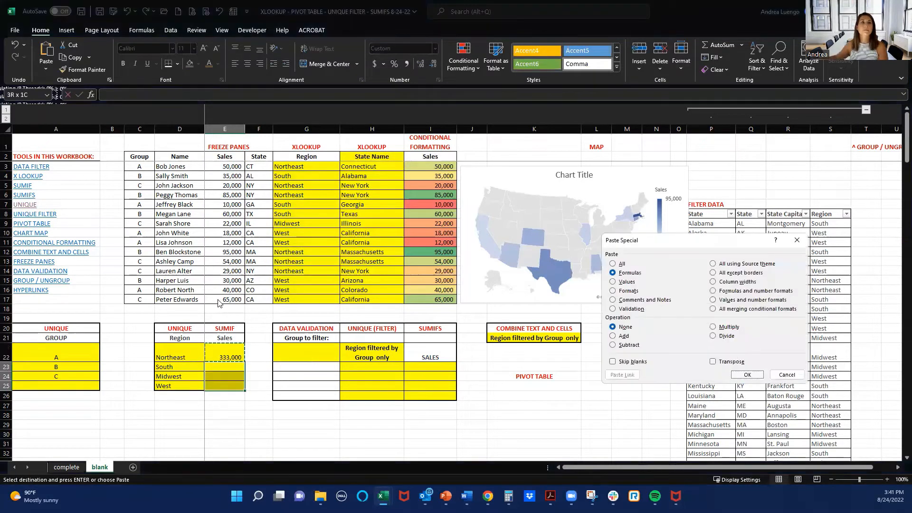
{"action": "key", "text": "Return"}
- Start a data validation rule on the group filter cell G22 that allows List entries
{"action": "left_click", "coordinate": [321, 354]}
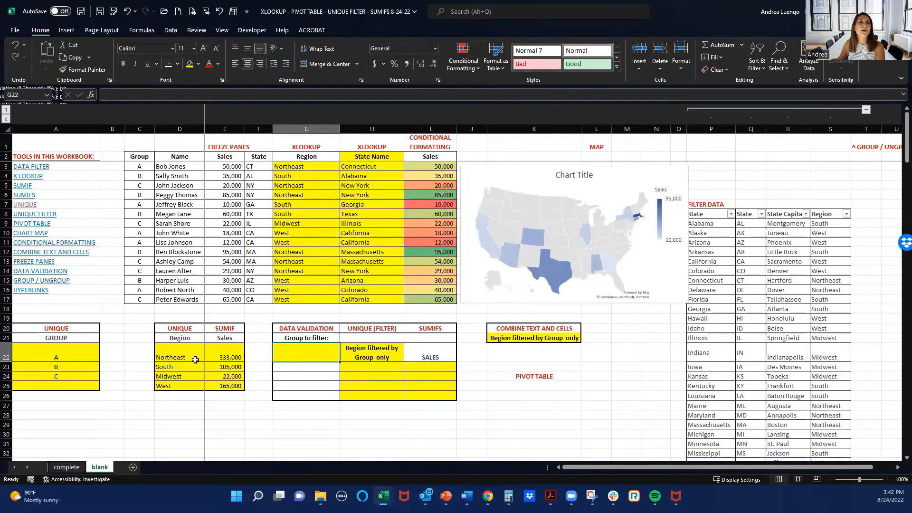
{"action": "left_click_drag", "start_coordinate": [56, 358], "coordinate": [72, 376]}
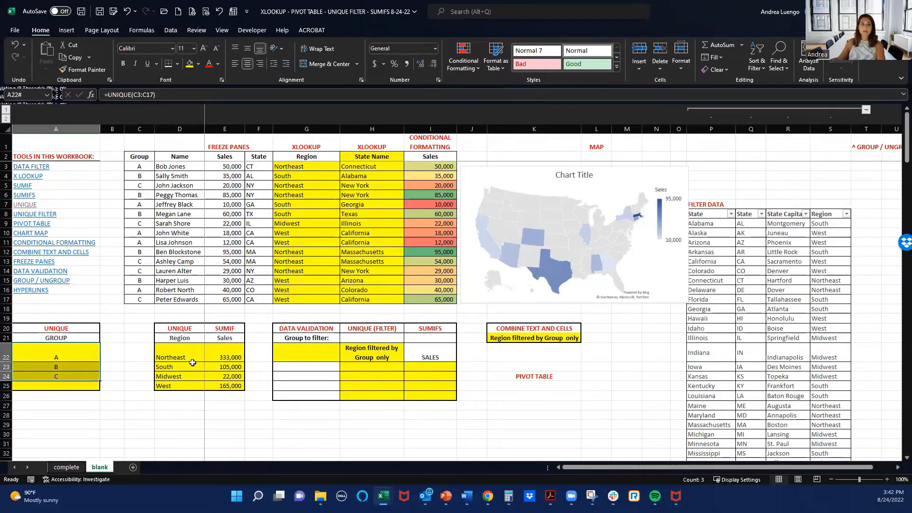
{"action": "left_click", "coordinate": [304, 355]}
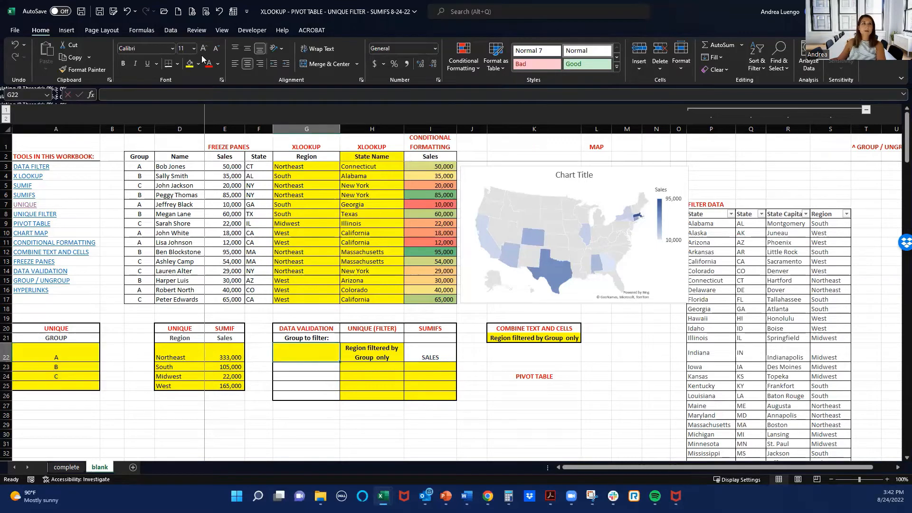
{"action": "left_click", "coordinate": [171, 31]}
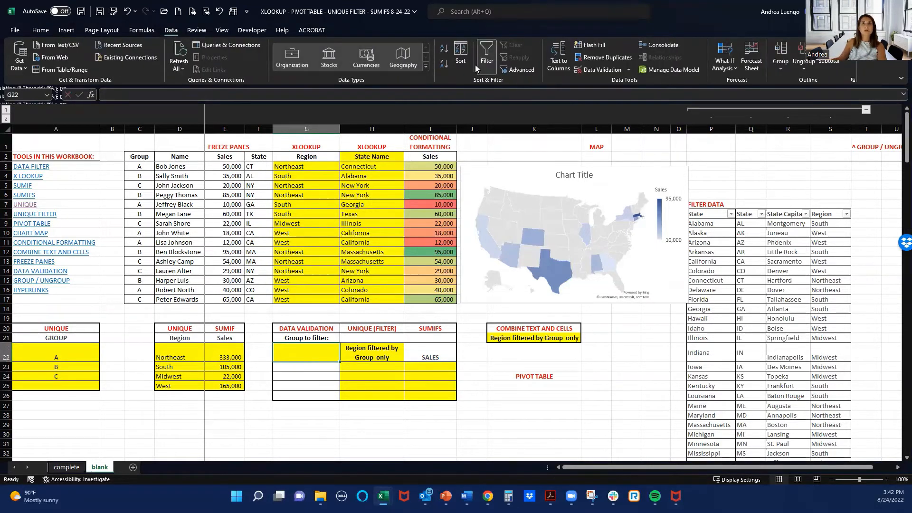
{"action": "left_click", "coordinate": [592, 69]}
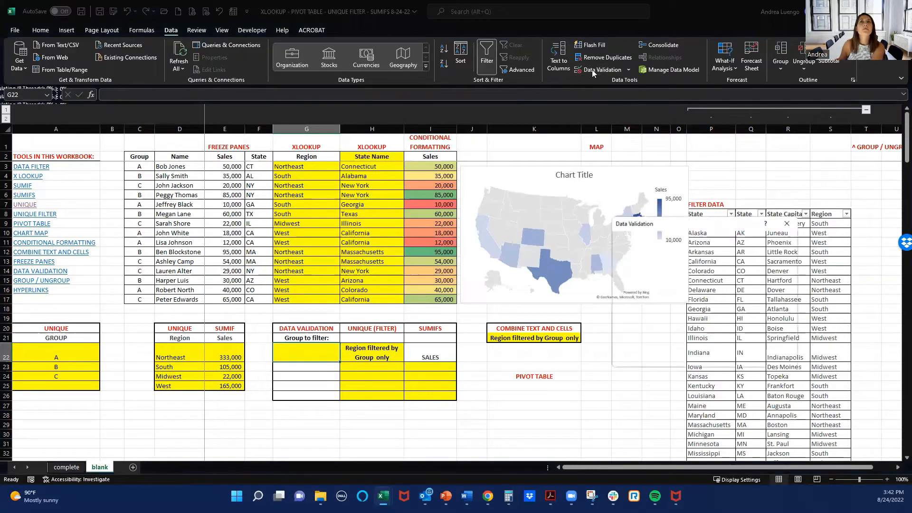
{"action": "left_click", "coordinate": [385, 255]}
{"action": "left_click", "coordinate": [385, 283]}
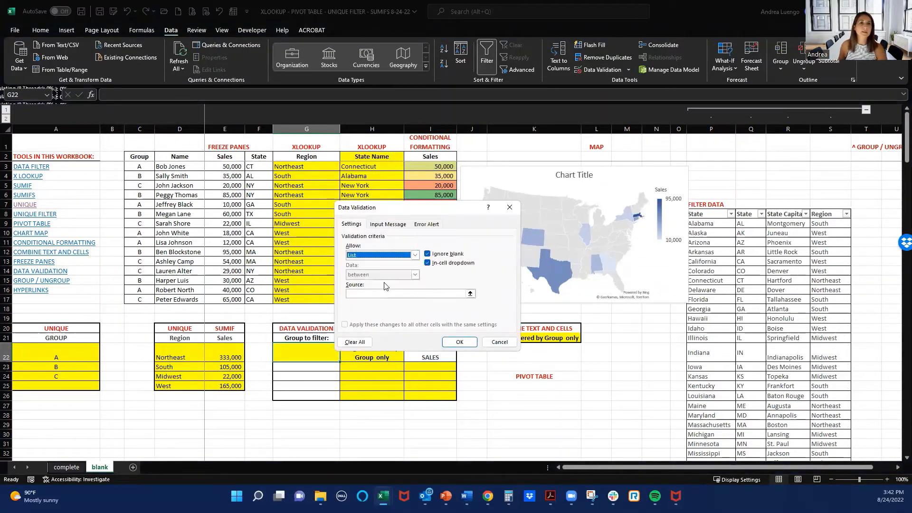
- Set the validation list source to =$A$22:$A$25, apply the rule and choose group A in G22
{"action": "left_click", "coordinate": [385, 293]}
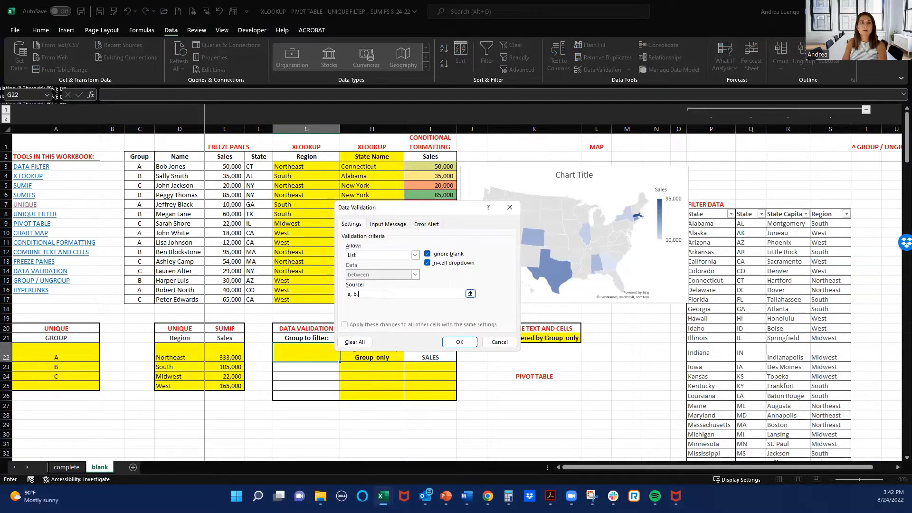
{"action": "key", "text": "BackSpace"}
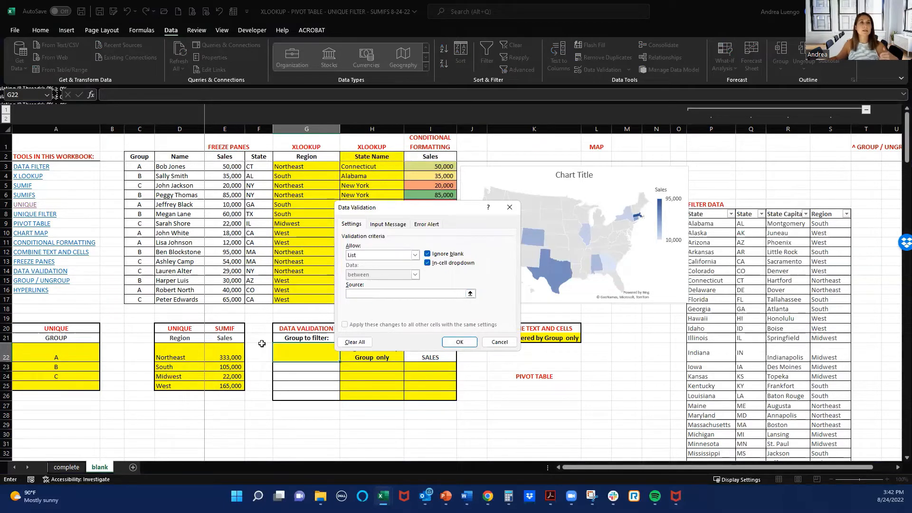
{"action": "left_click_drag", "start_coordinate": [60, 353], "coordinate": [61, 387]}
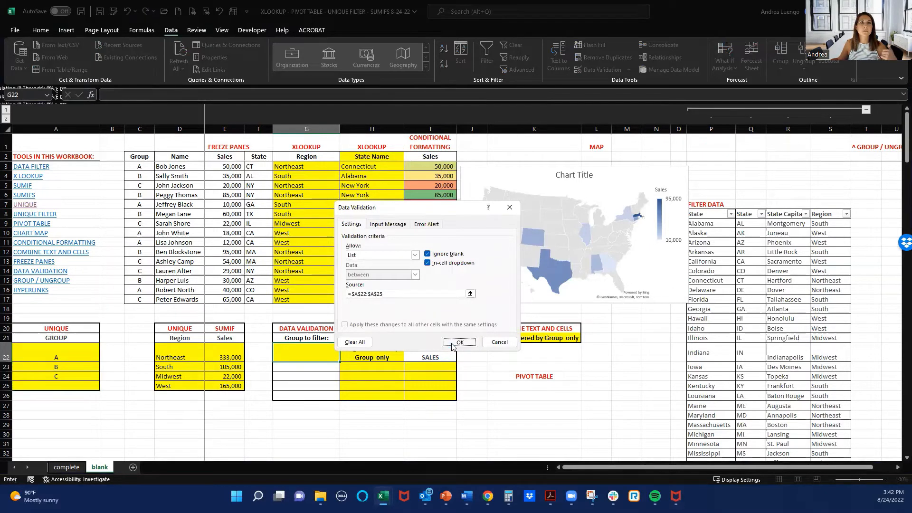
{"action": "left_click", "coordinate": [459, 342]}
{"action": "left_click", "coordinate": [344, 358]}
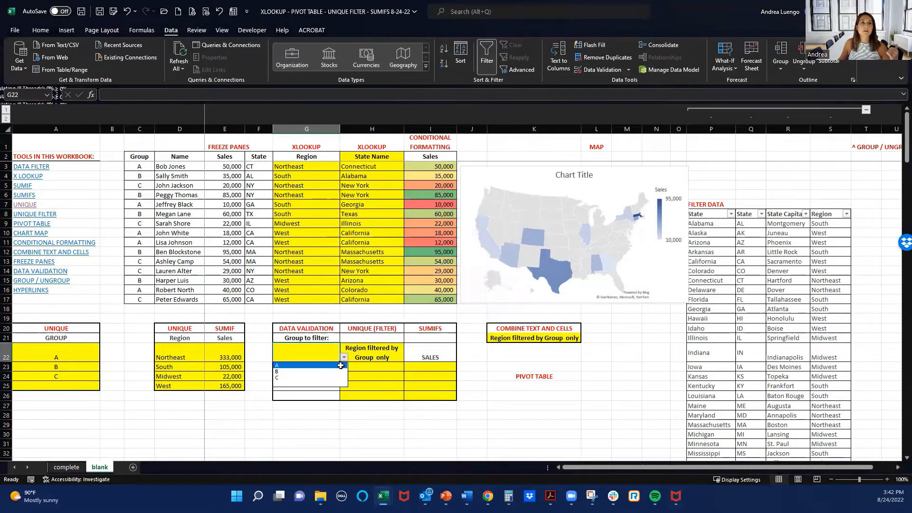
{"action": "left_click", "coordinate": [340, 365]}
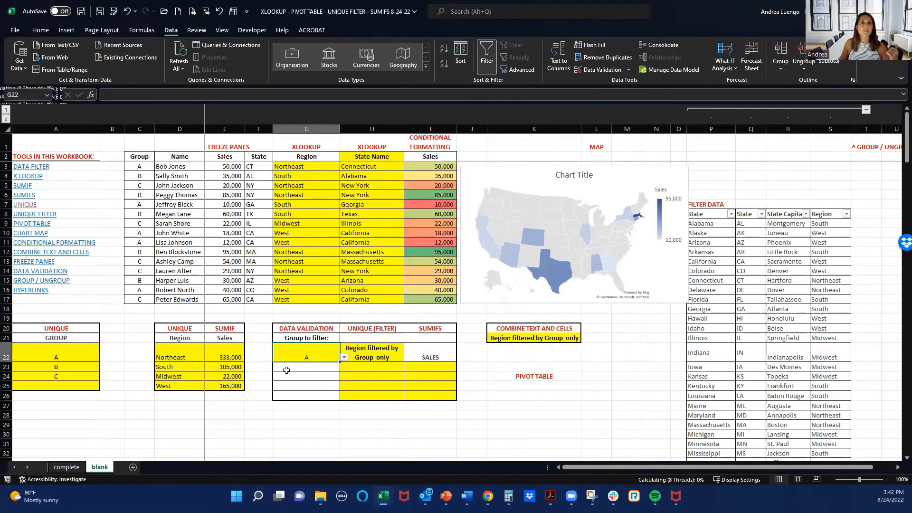
- Enter ="Region filtered by Group "&(G22)&" only" in H22 to combine the heading text with the selected group
{"action": "left_click", "coordinate": [373, 354]}
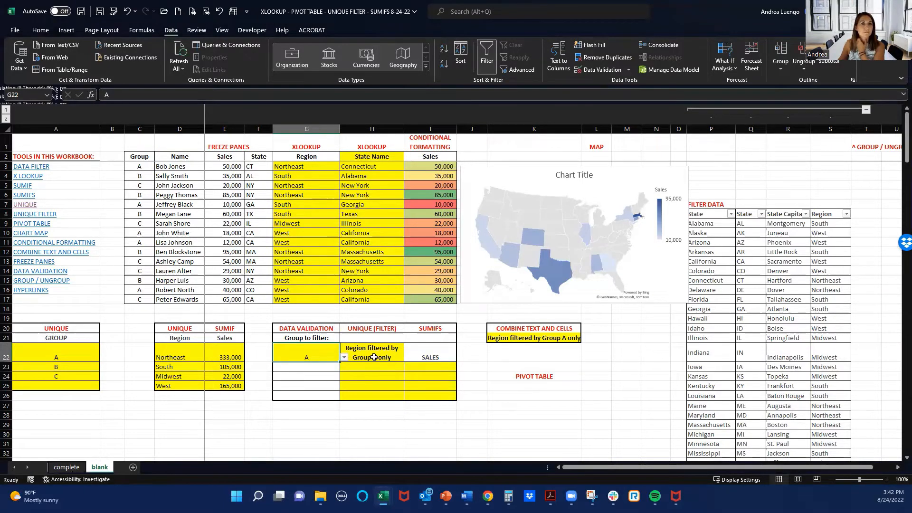
{"action": "type", "text": "=\""}
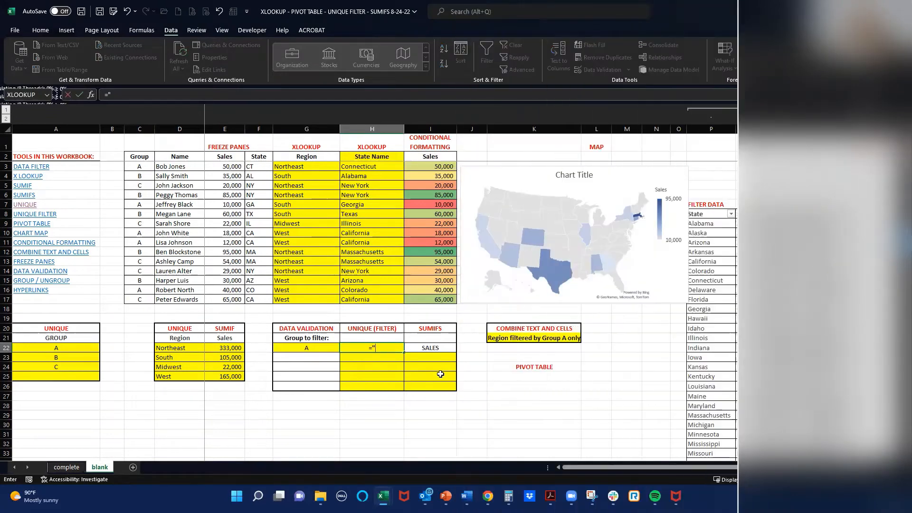
{"action": "type", "text": "Region filte"}
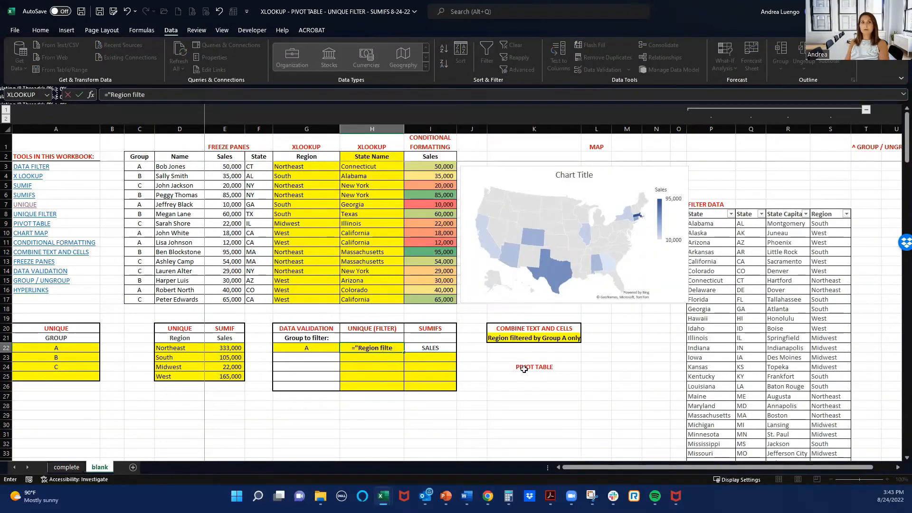
{"action": "type", "text": "red by"}
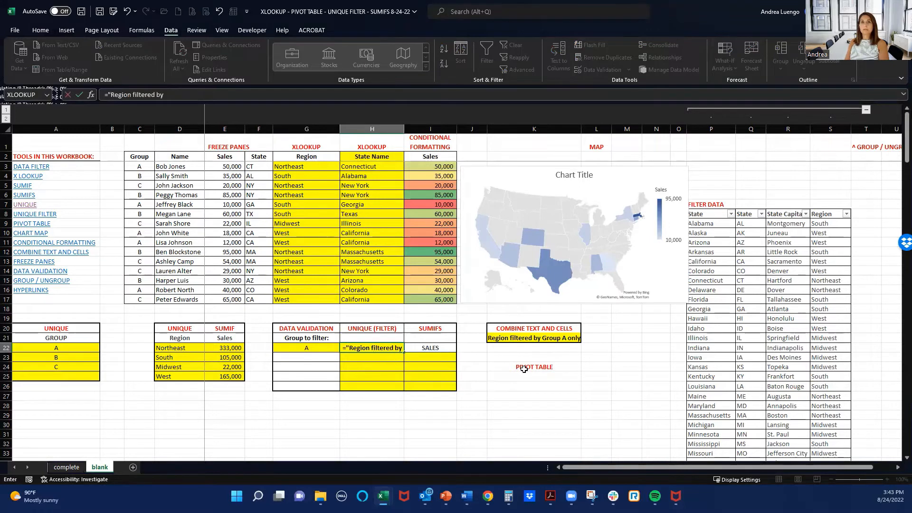
{"action": "type", "text": " Group"}
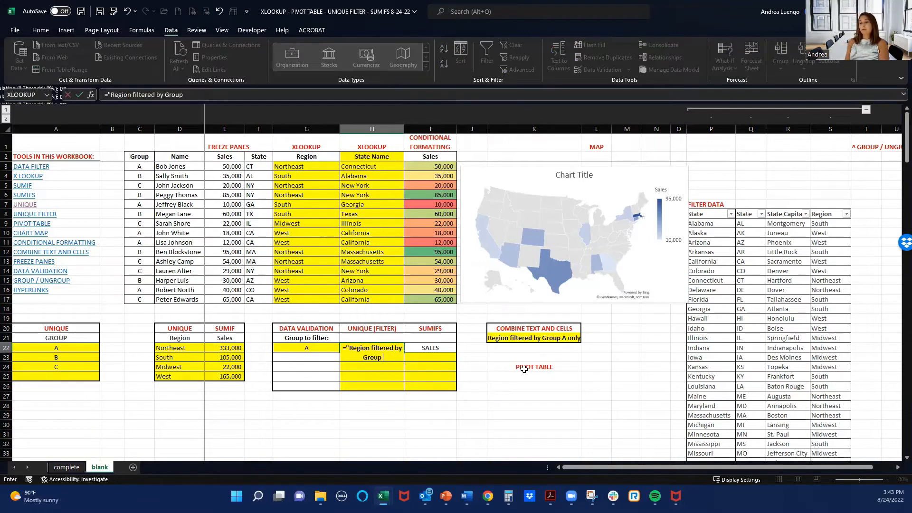
{"action": "type", "text": "\""}
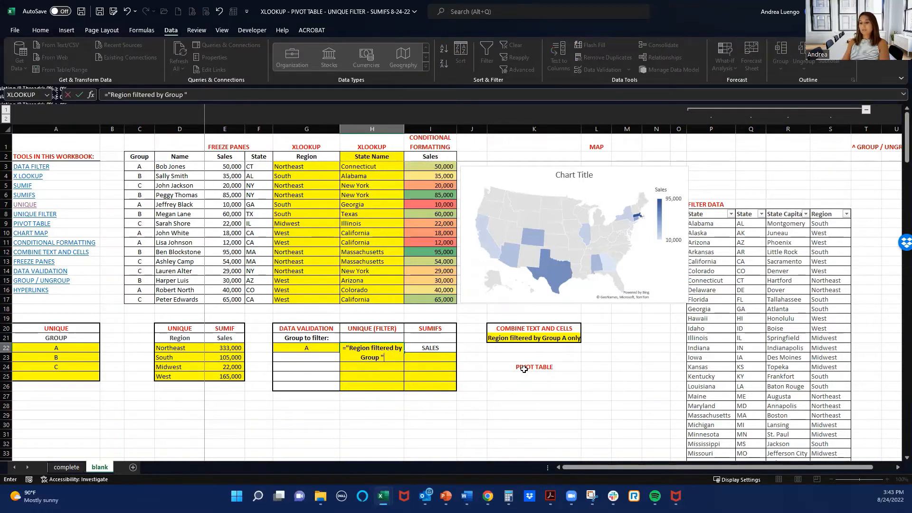
{"action": "type", "text": "&("}
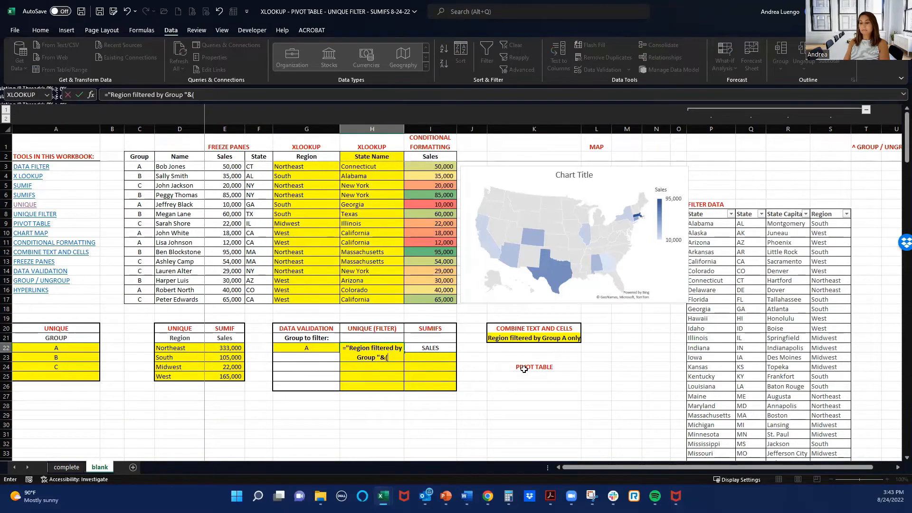
{"action": "left_click", "coordinate": [306, 347]}
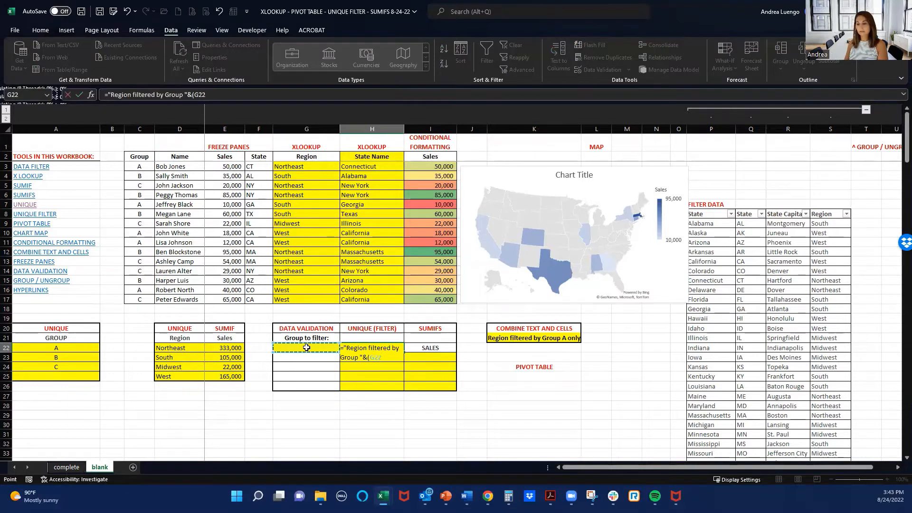
{"action": "type", "text": ")&"}
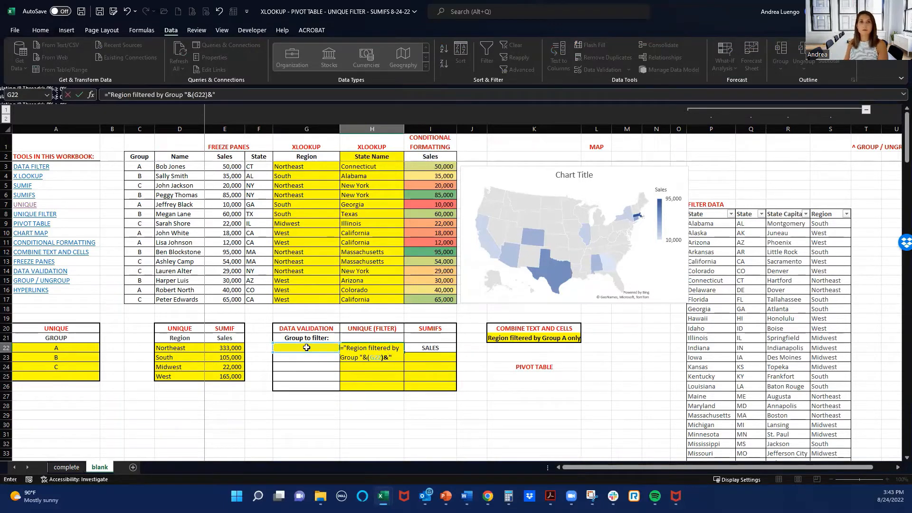
{"action": "type", "text": "\""}
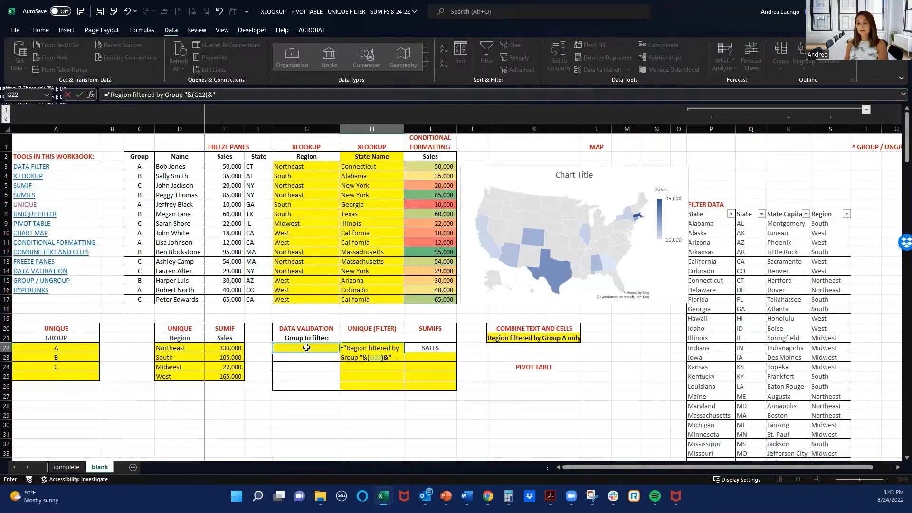
{"action": "type", "text": " only"}
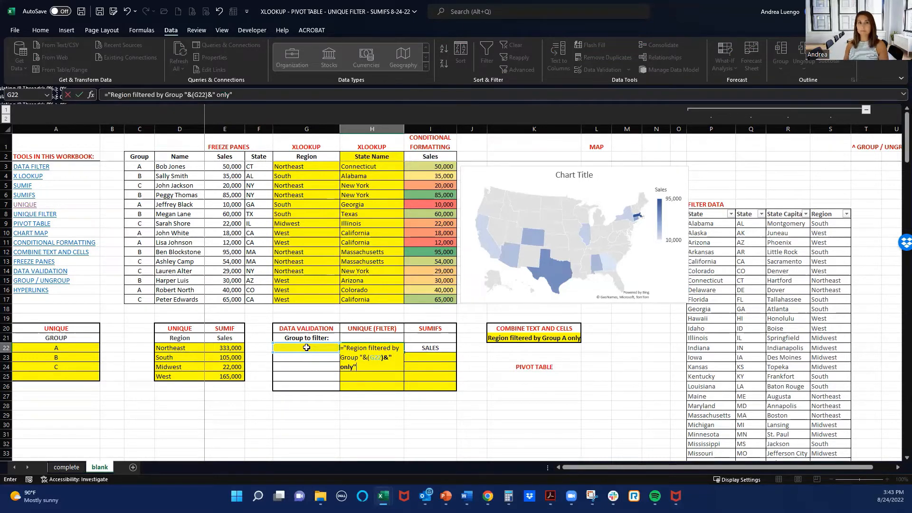
{"action": "key", "text": "Return"}
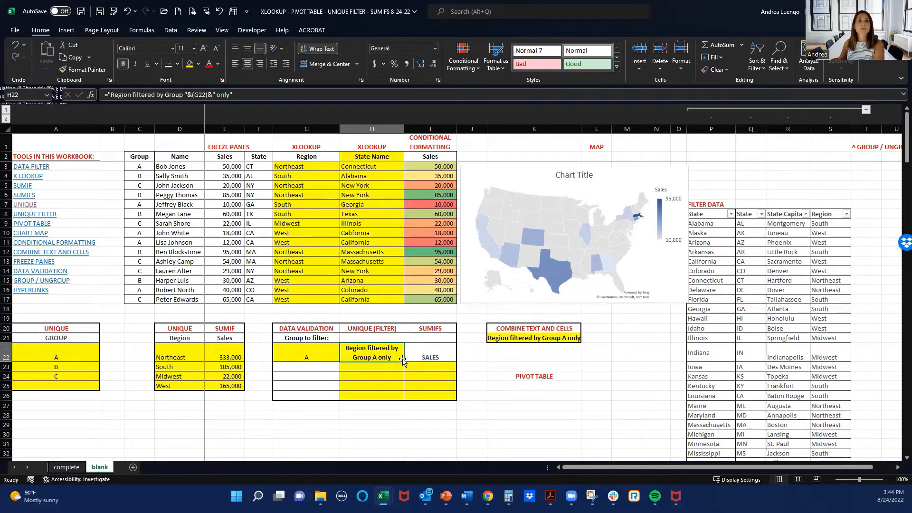
- Enter =UNIQUE(FILTER(G3:G17,C3:C17=G22)) in H23 to list the distinct regions for the group chosen in G22
{"action": "left_click", "coordinate": [360, 366]}
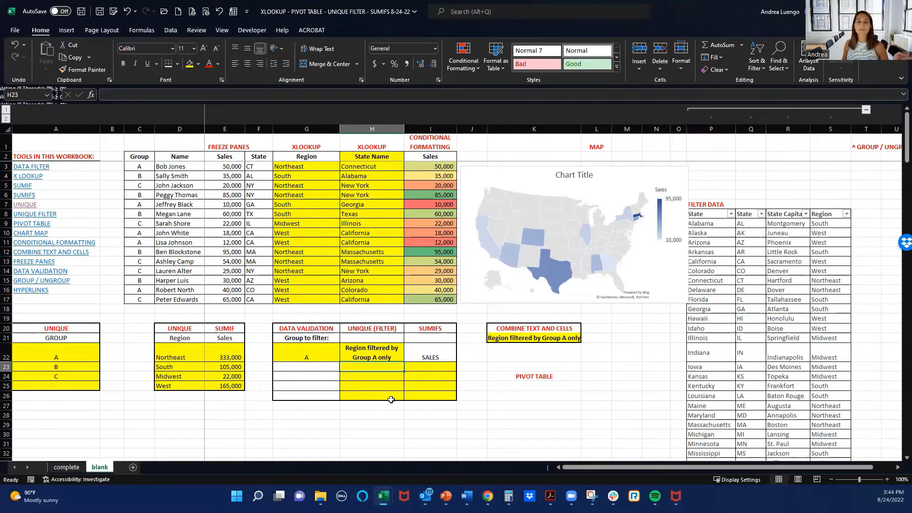
{"action": "type", "text": "=unique"}
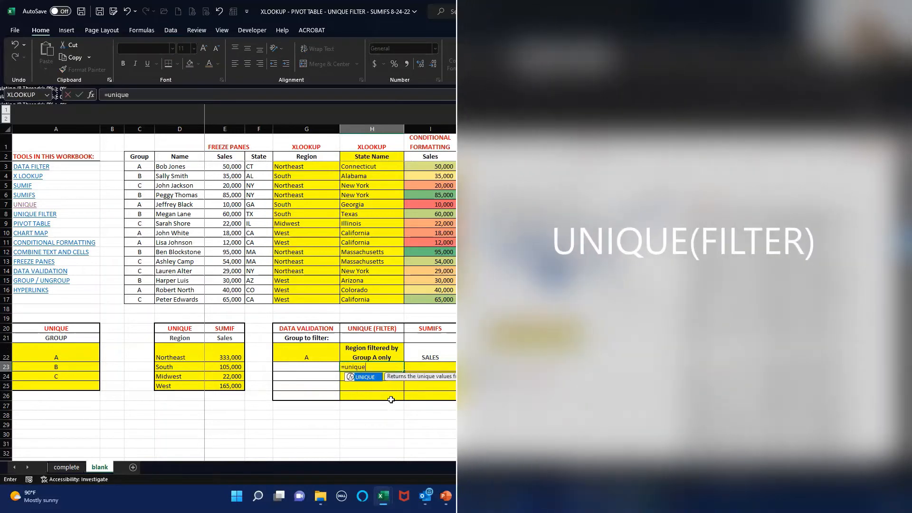
{"action": "type", "text": "(fi"}
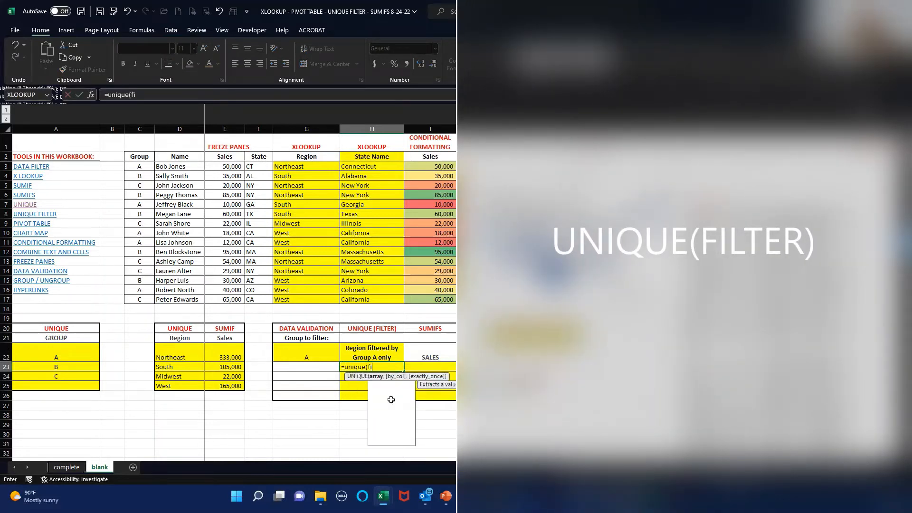
{"action": "type", "text": "lter("}
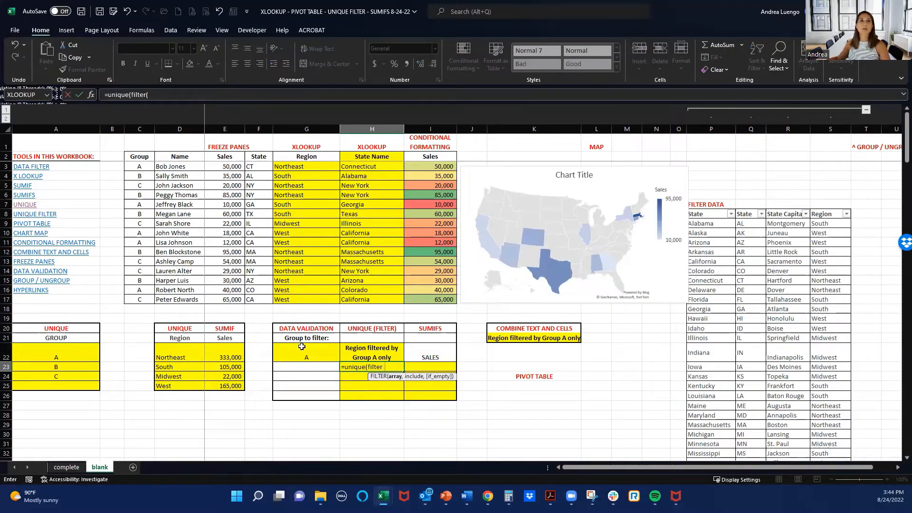
{"action": "left_click", "coordinate": [310, 167]}
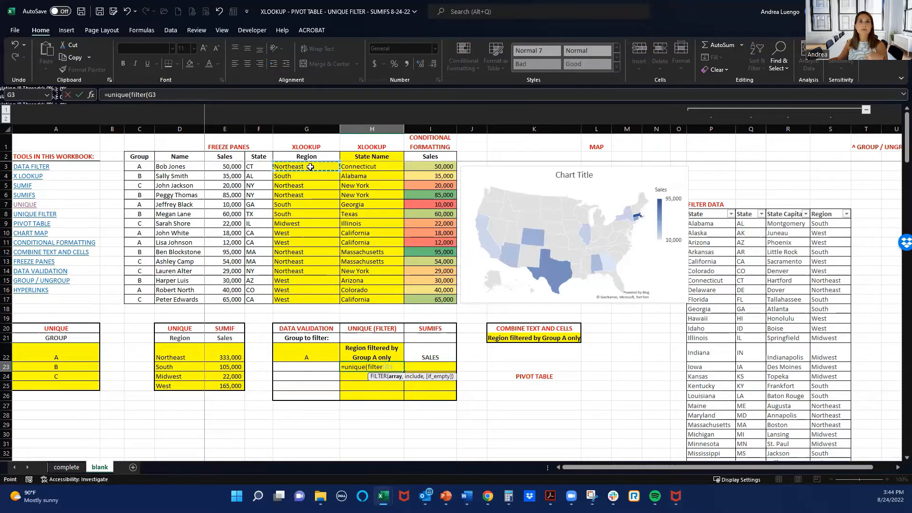
{"action": "left_click_drag", "start_coordinate": [318, 223], "coordinate": [306, 295]}
{"action": "type", "text": ","}
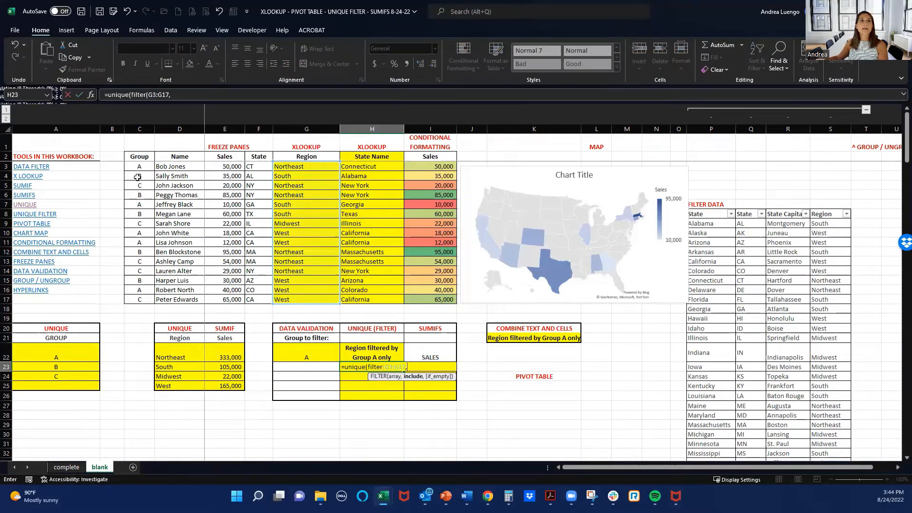
{"action": "left_click_drag", "start_coordinate": [135, 166], "coordinate": [137, 297]}
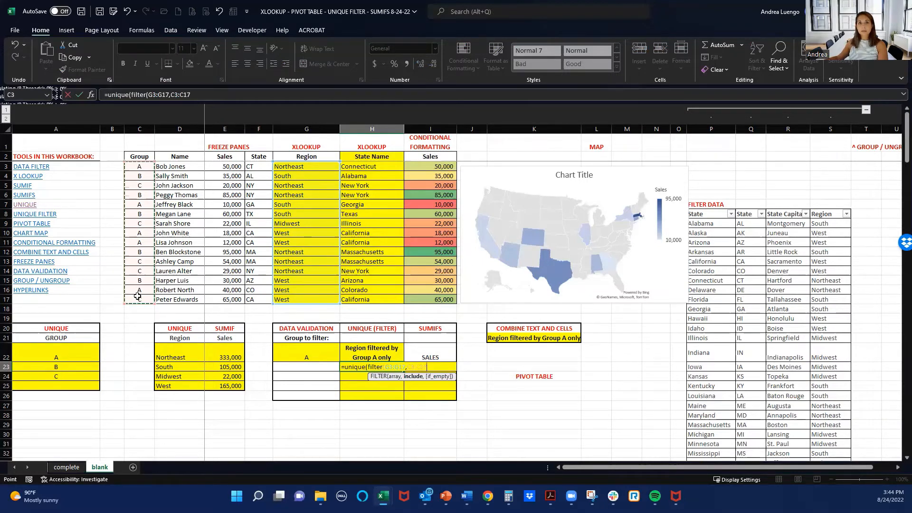
{"action": "type", "text": "="}
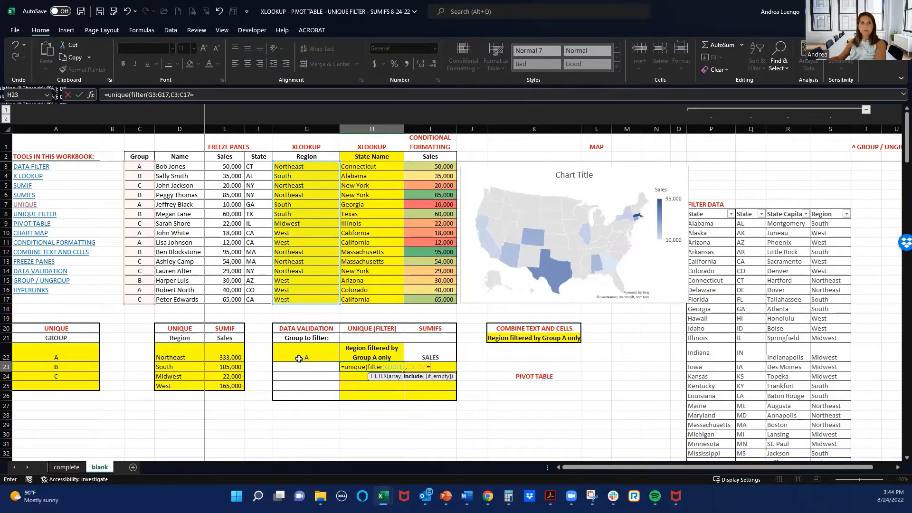
{"action": "left_click", "coordinate": [295, 354]}
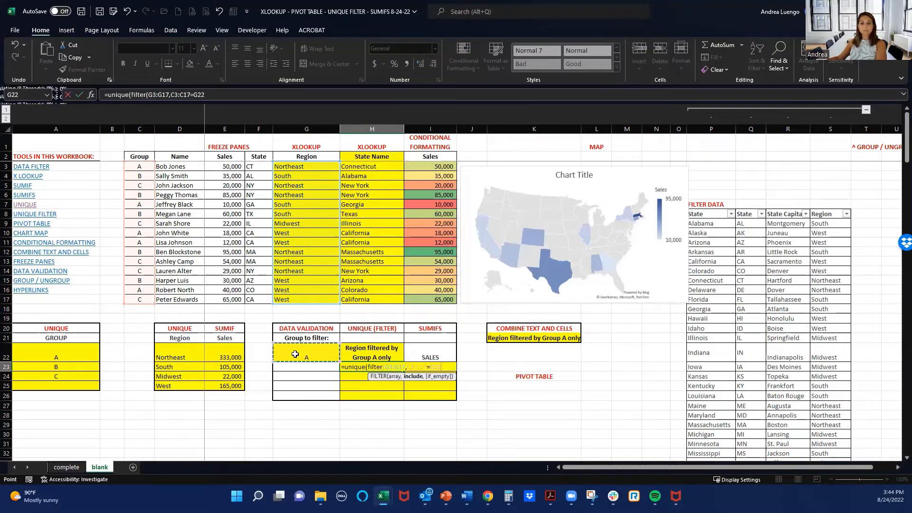
{"action": "type", "text": ")"}
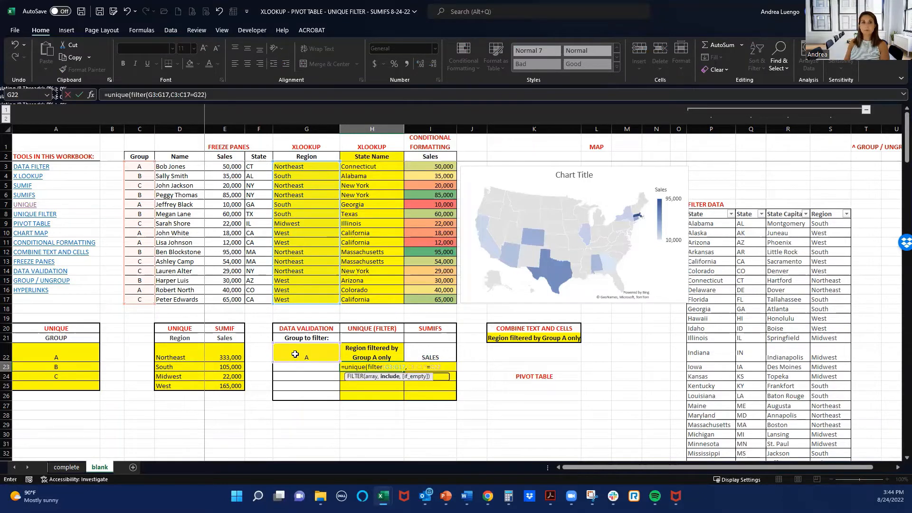
{"action": "type", "text": ")"}
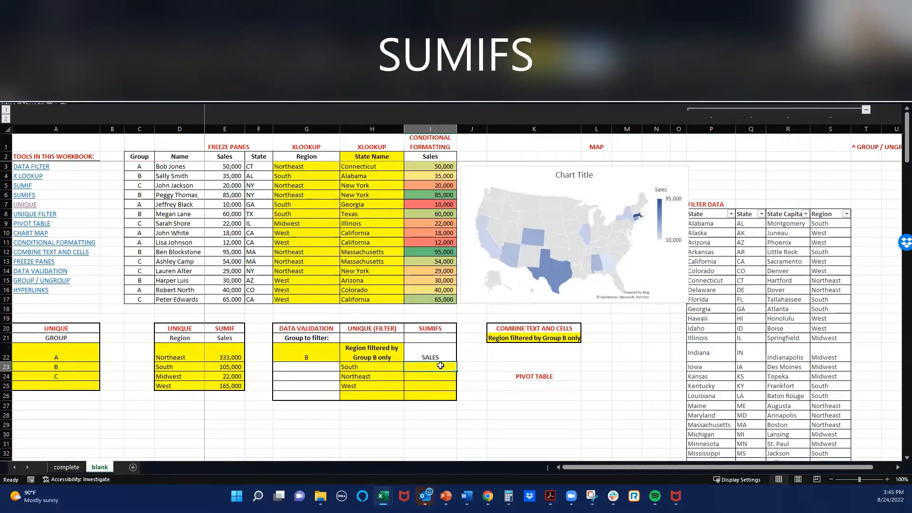
- Start a SUMIFS formula in I23 with sum range $E$3:$E$17 and region criteria range $G$3:$G$17 matched to H23
{"action": "type", "text": "=sumifs("}
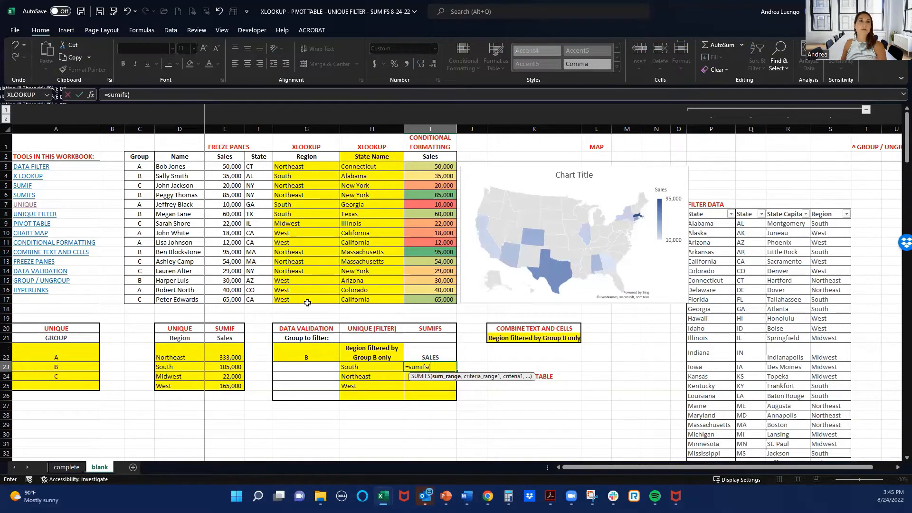
{"action": "left_click_drag", "start_coordinate": [222, 165], "coordinate": [224, 299]}
{"action": "key", "text": "F4"}
{"action": "type", "text": ","}
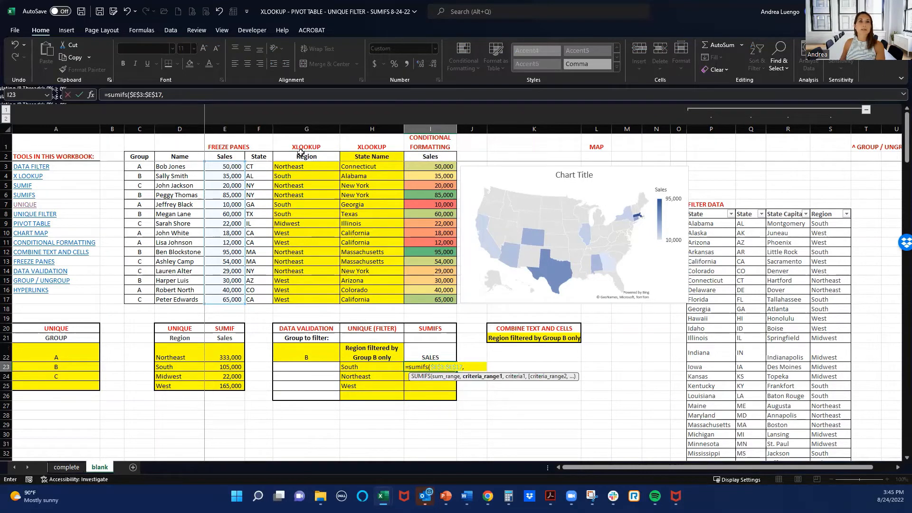
{"action": "left_click", "coordinate": [298, 166]}
{"action": "left_click_drag", "start_coordinate": [294, 181], "coordinate": [300, 300]}
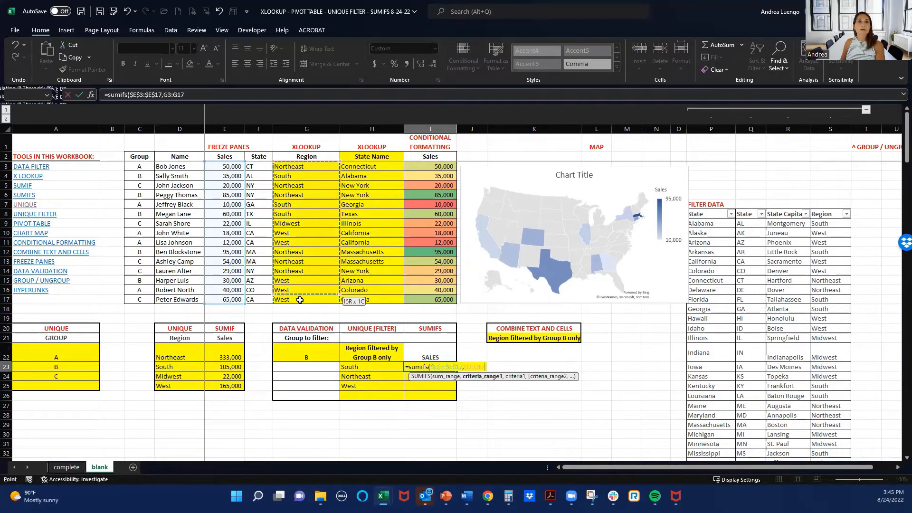
{"action": "key", "text": "F4"}
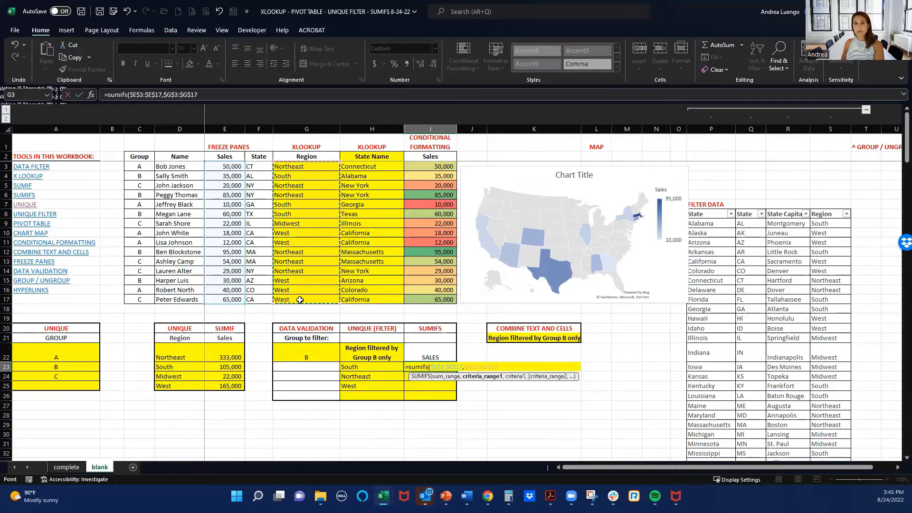
{"action": "type", "text": ","}
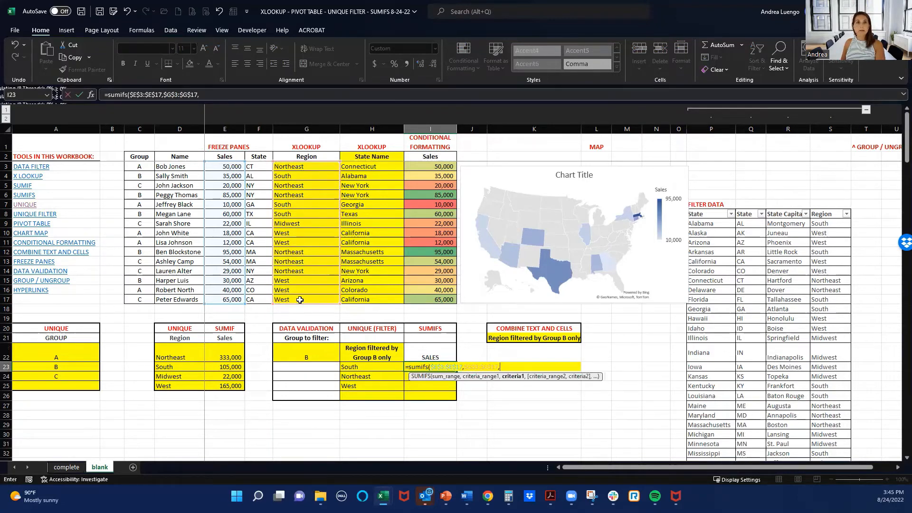
{"action": "left_click", "coordinate": [355, 367]}
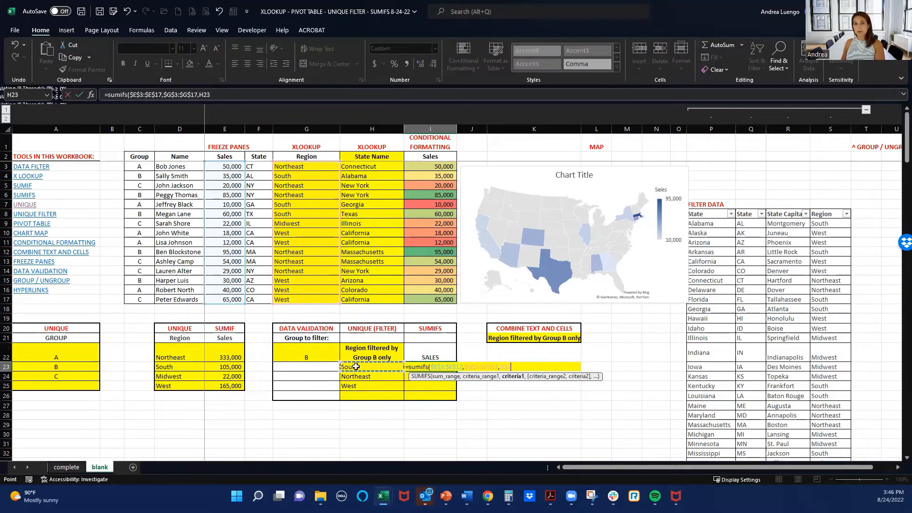
{"action": "type", "text": ","}
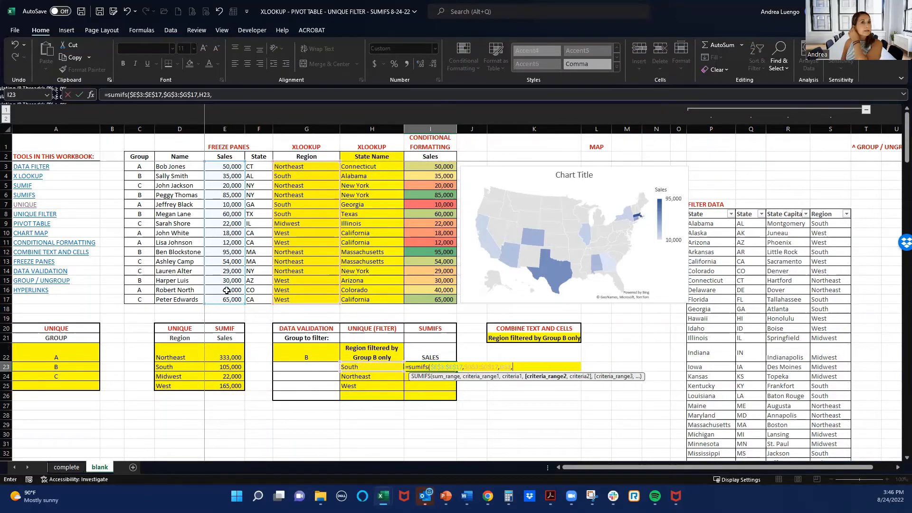
- Complete the I23 SUMIFS formula with group criteria range $C$3:$C$17 matched to $G$22 and enter it
{"action": "left_click_drag", "start_coordinate": [132, 232], "coordinate": [133, 300]}
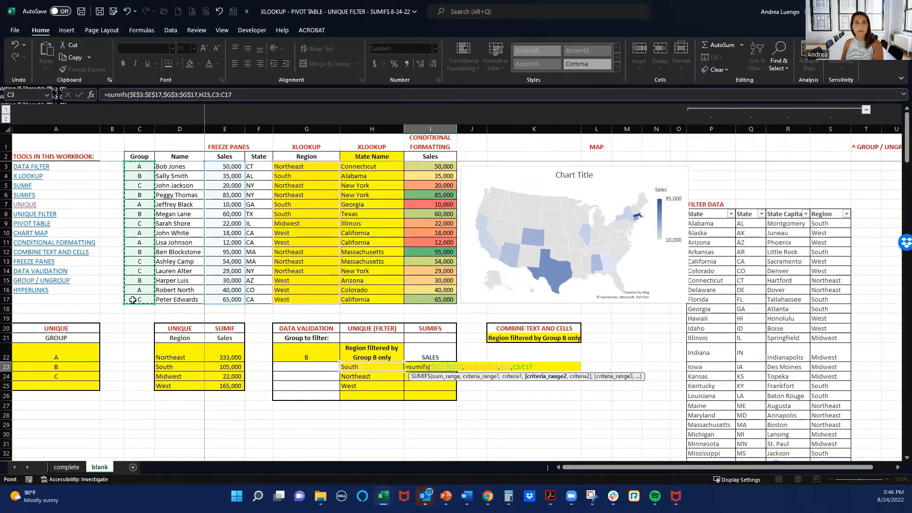
{"action": "key", "text": "F4"}
{"action": "type", "text": ","}
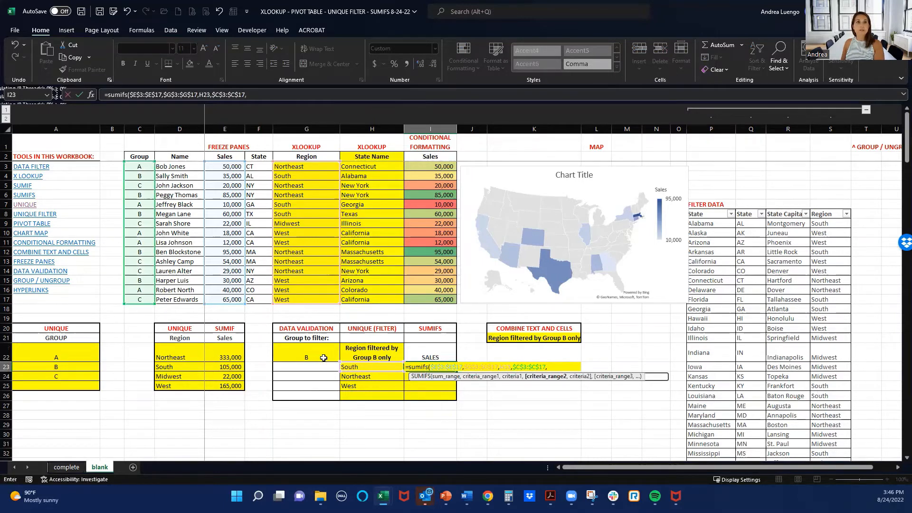
{"action": "left_click", "coordinate": [290, 350]}
{"action": "key", "text": "F4"}
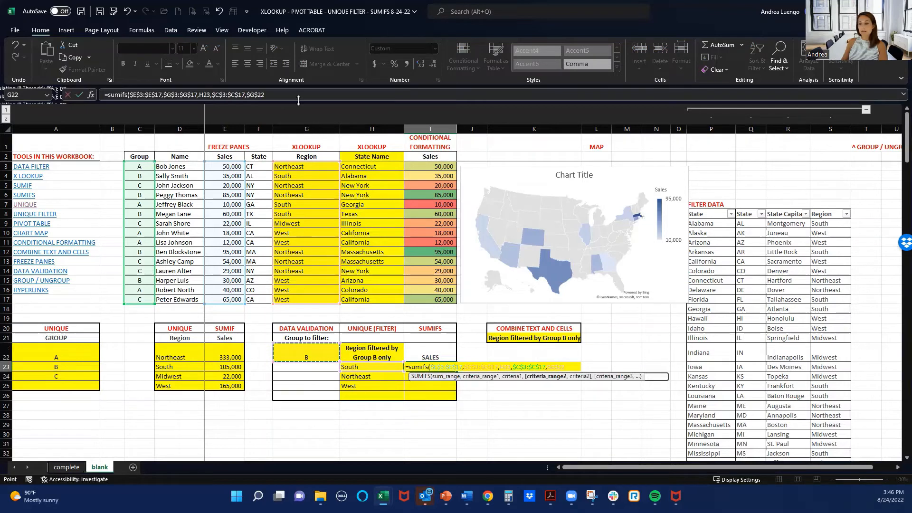
{"action": "type", "text": ")"}
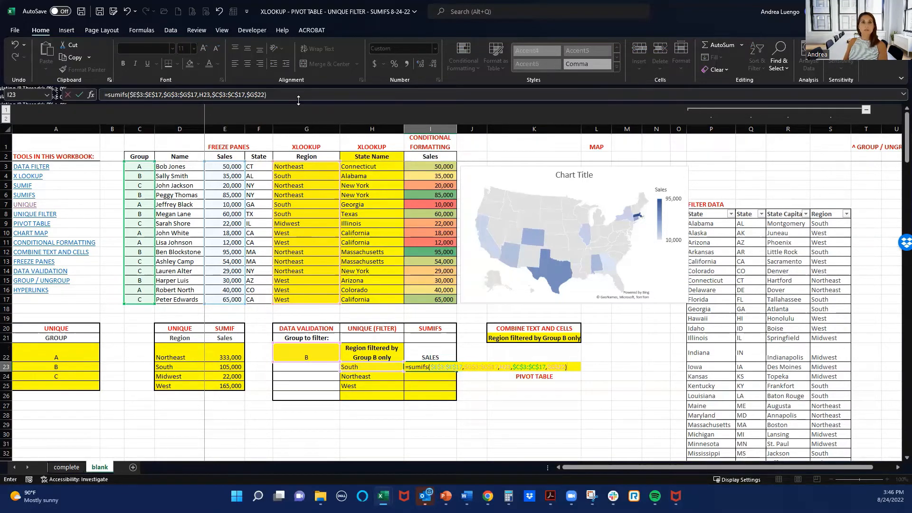
{"action": "key", "text": "Return"}
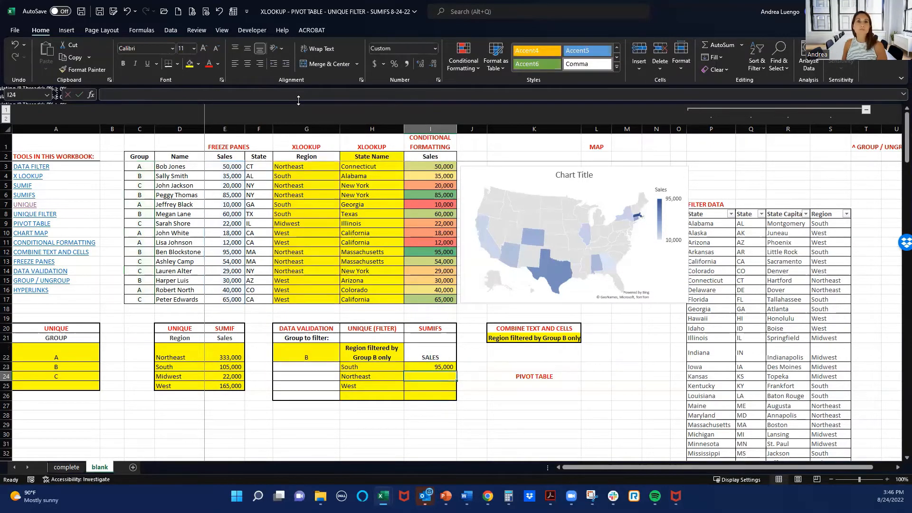
- Copy the SUMIFS formula from I23 into I24:I25 for the remaining regions
{"action": "key", "text": "Up"}
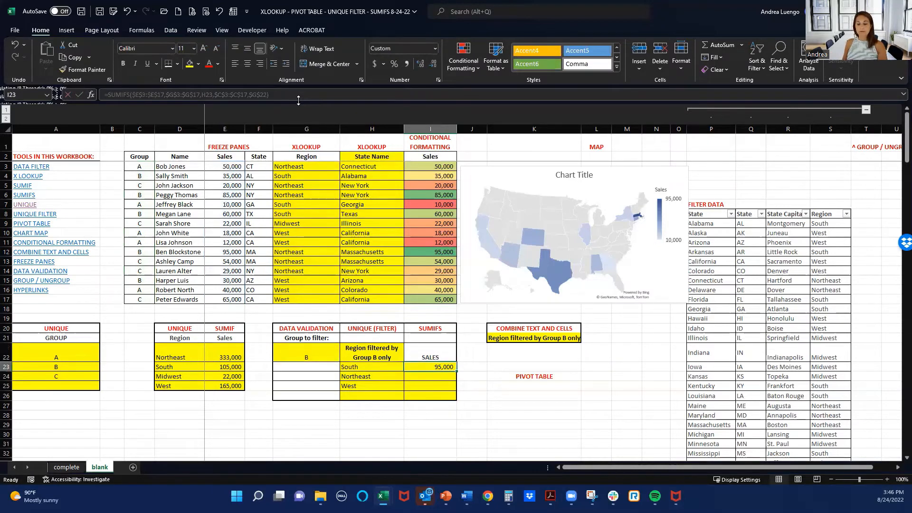
{"action": "key", "text": "ctrl+c"}
{"action": "key", "text": "Down"}
{"action": "key", "text": "shift+Down"}
{"action": "key", "text": "shift+Down"}
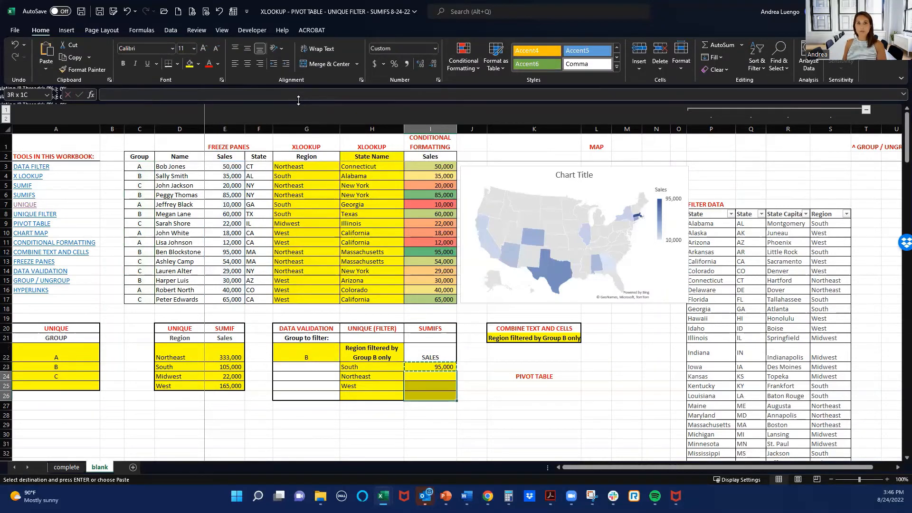
{"action": "key", "text": "shift+Up"}
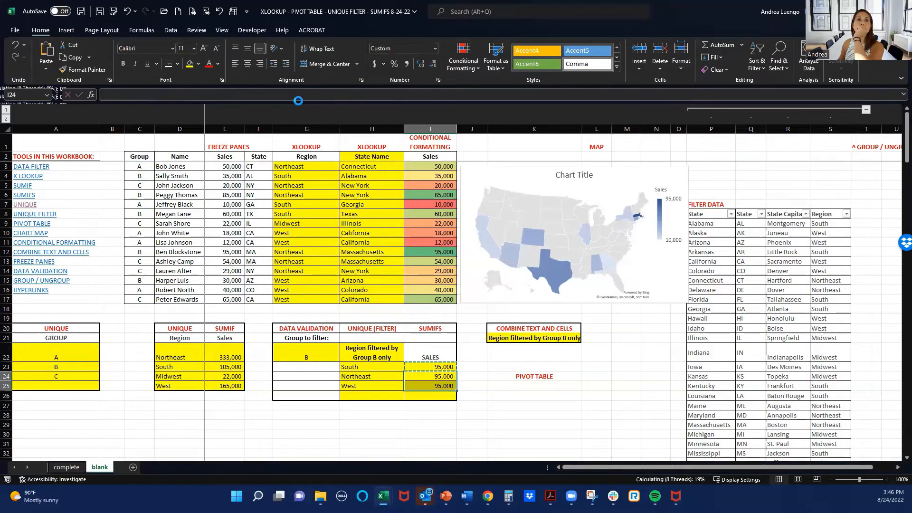
{"action": "key", "text": "ctrl+v"}
- Choose group A from the validation list in G22
{"action": "left_click", "coordinate": [306, 355]}
{"action": "left_click", "coordinate": [344, 357]}
{"action": "left_click", "coordinate": [311, 366]}
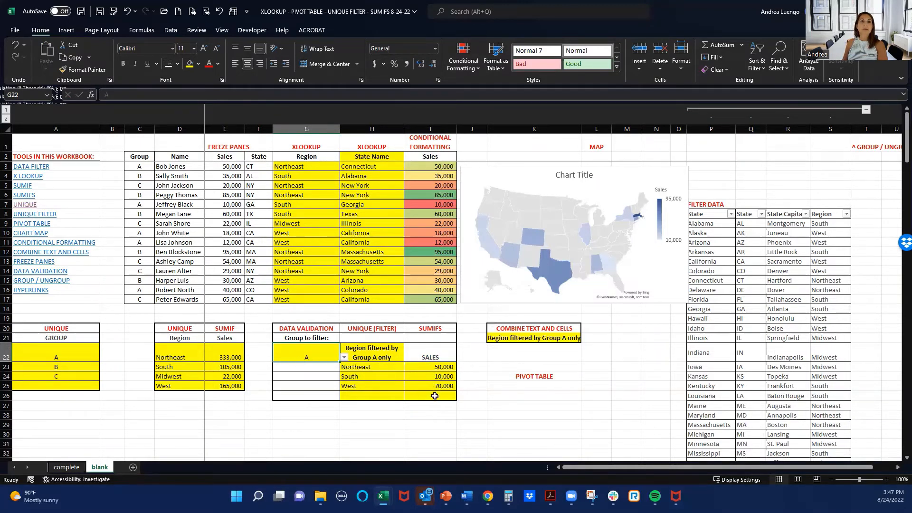
- Insert a pivot table from range C2:I17, placed on the existing blank sheet at K26
{"action": "left_click", "coordinate": [176, 204]}
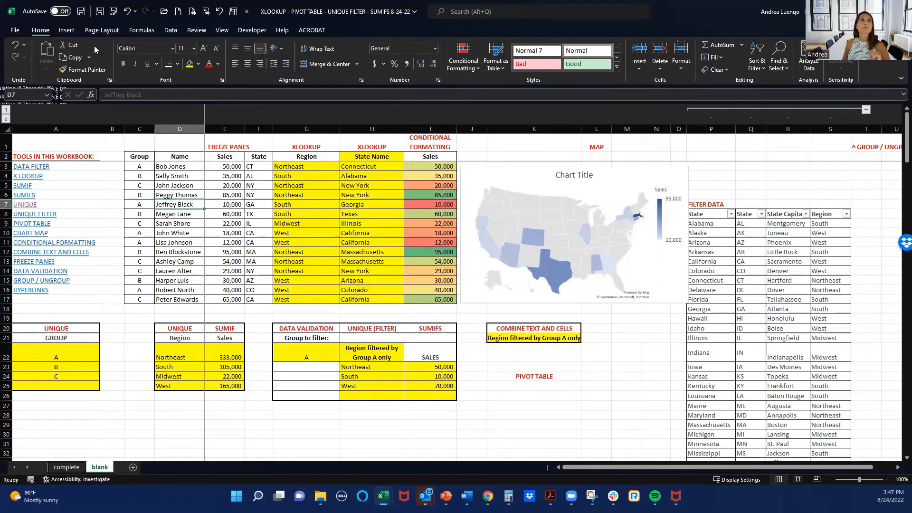
{"action": "left_click", "coordinate": [66, 30]}
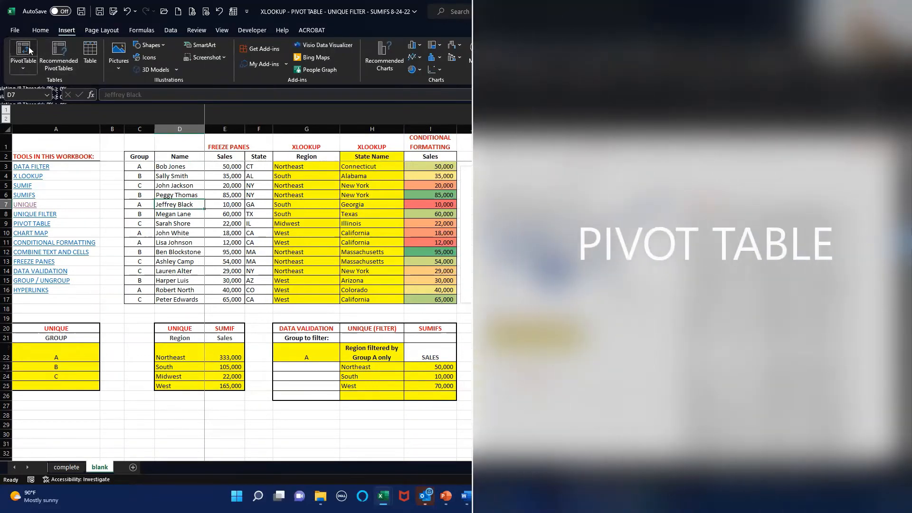
{"action": "left_click", "coordinate": [29, 51]}
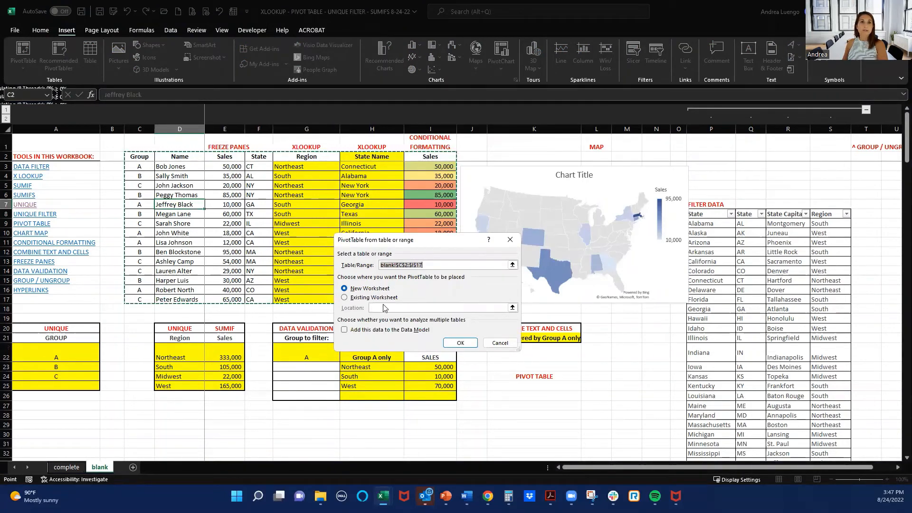
{"action": "left_click", "coordinate": [347, 298]}
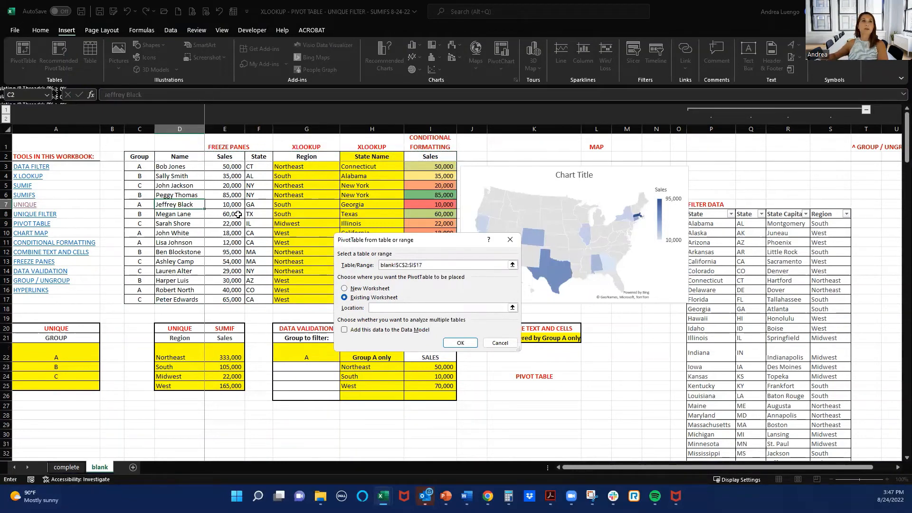
{"action": "left_click", "coordinate": [509, 396]}
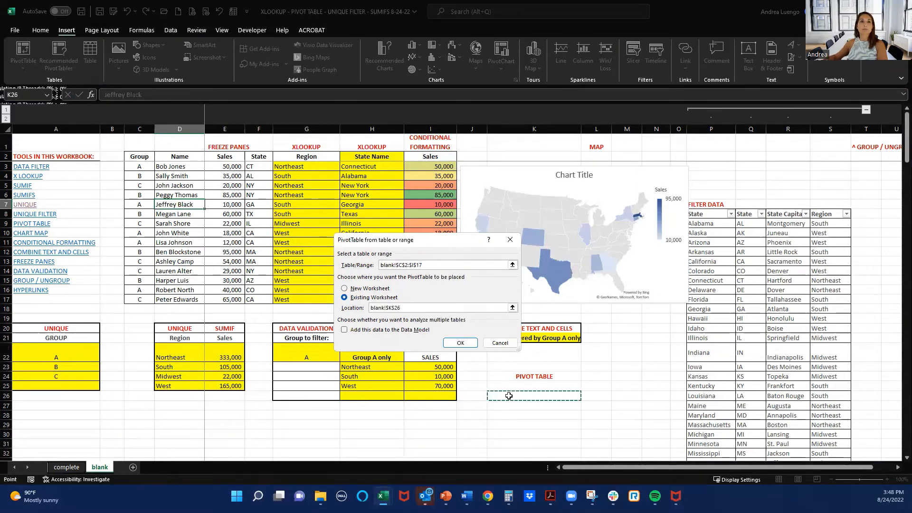
{"action": "left_click", "coordinate": [460, 343]}
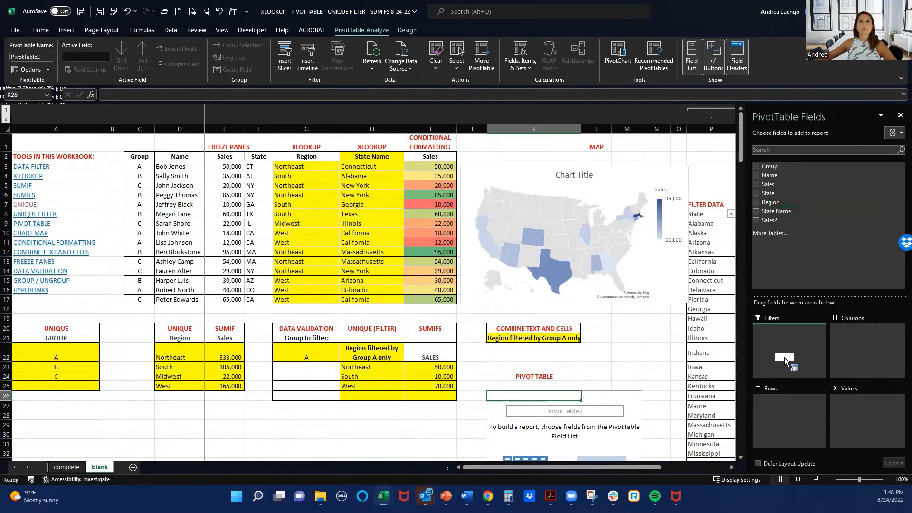
- Lay out the pivot table with Region across columns, State down rows and summed Sales as values
{"action": "left_click_drag", "start_coordinate": [785, 361], "coordinate": [790, 414]}
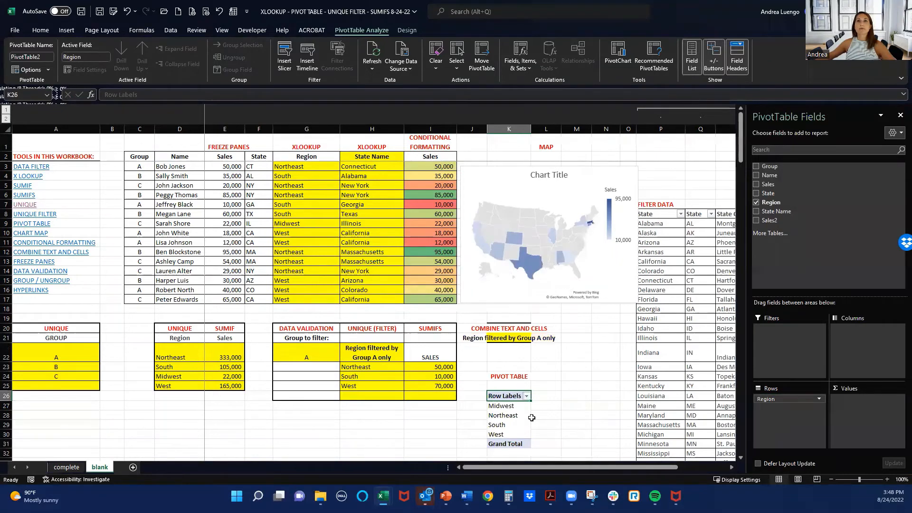
{"action": "left_click_drag", "start_coordinate": [770, 185], "coordinate": [853, 418]}
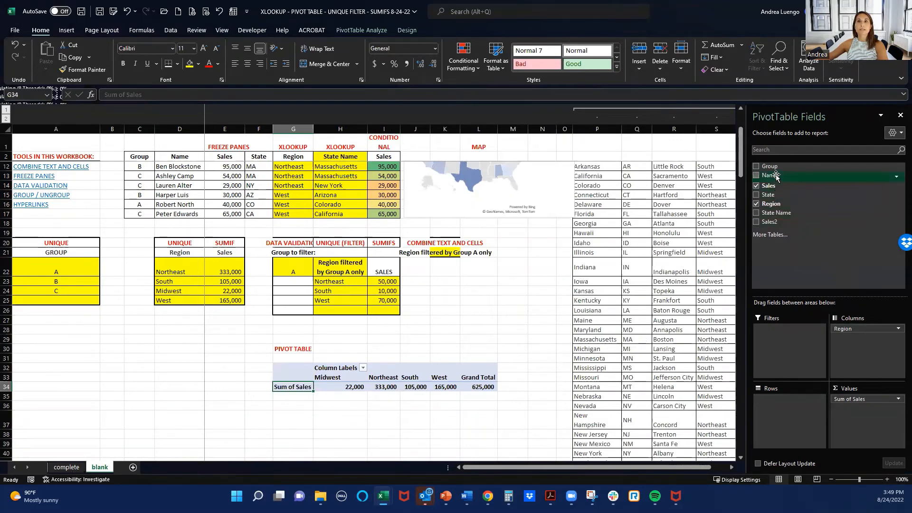
{"action": "left_click_drag", "start_coordinate": [770, 191], "coordinate": [783, 421]}
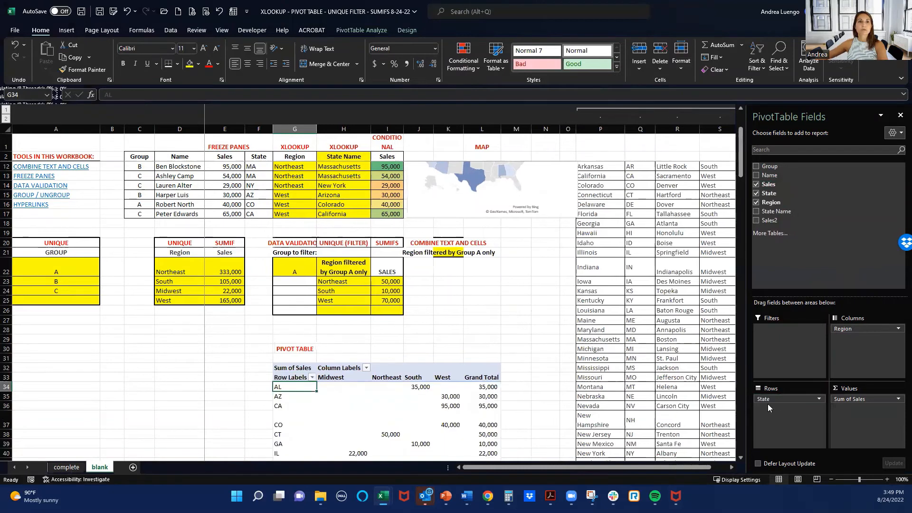
{"action": "scroll", "coordinate": [517, 338], "scroll_direction": "down", "scroll_amount": 3}
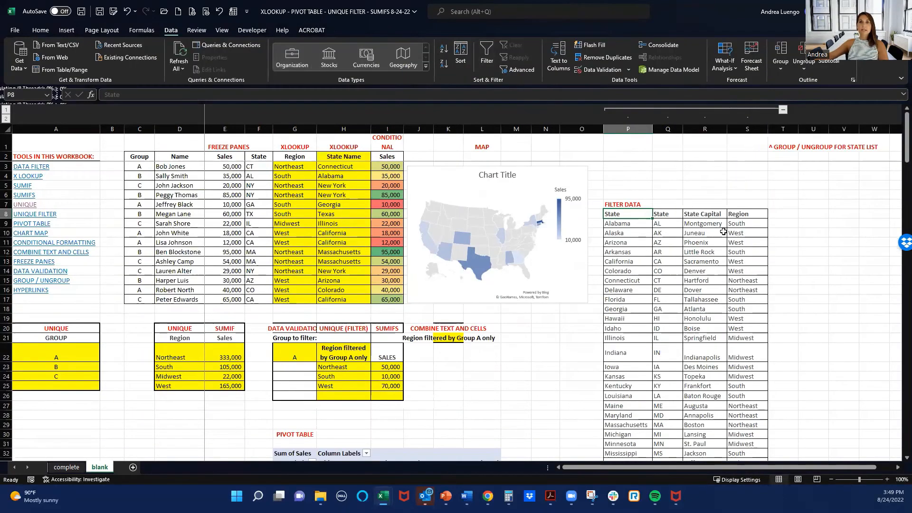
- Select the state list from its header row at P8 across to the Region column and turn on filtering
{"action": "left_click_drag", "start_coordinate": [615, 214], "coordinate": [742, 332]}
{"action": "left_click", "coordinate": [730, 289]}
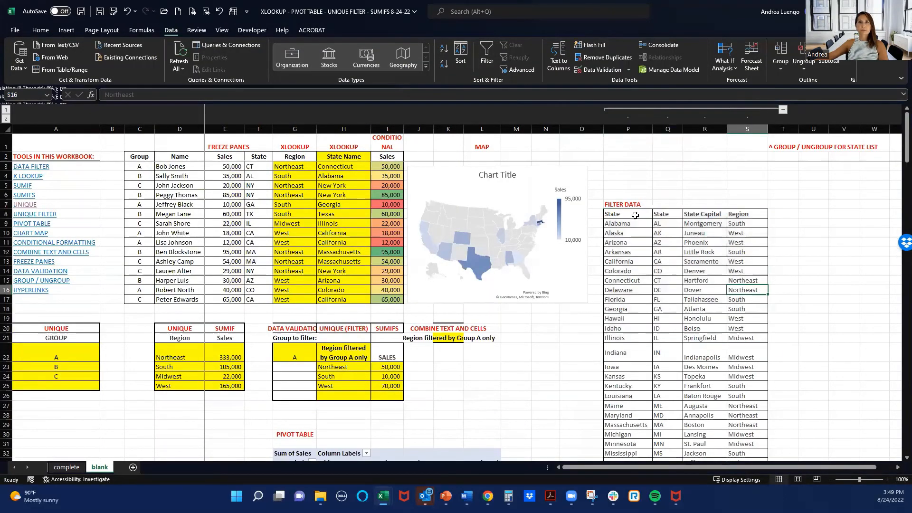
{"action": "left_click", "coordinate": [635, 215]}
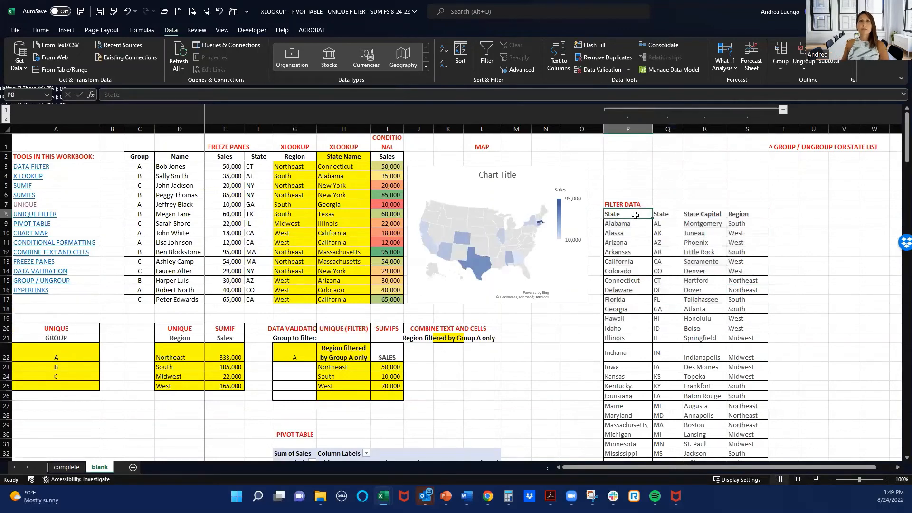
{"action": "key", "text": "shift+Right"}
{"action": "key", "text": "shift+Right"}
{"action": "key", "text": "shift+Right"}
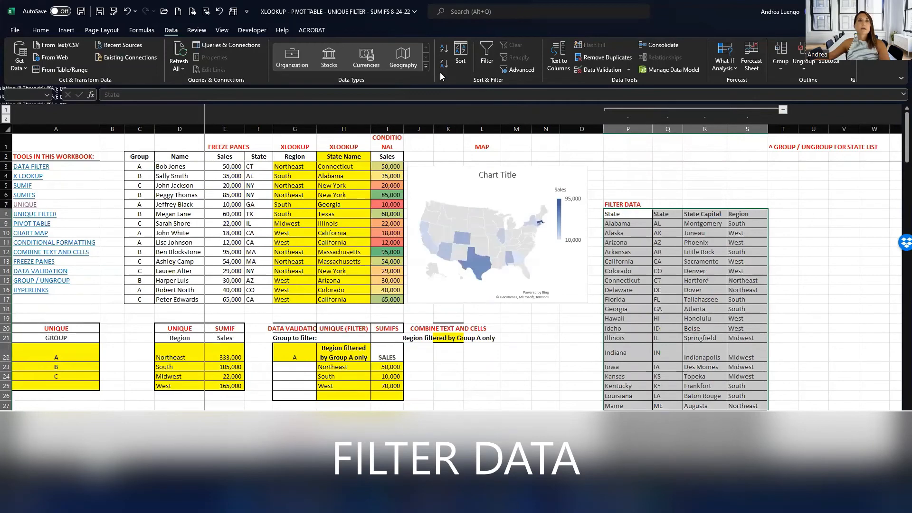
{"action": "left_click", "coordinate": [486, 49]}
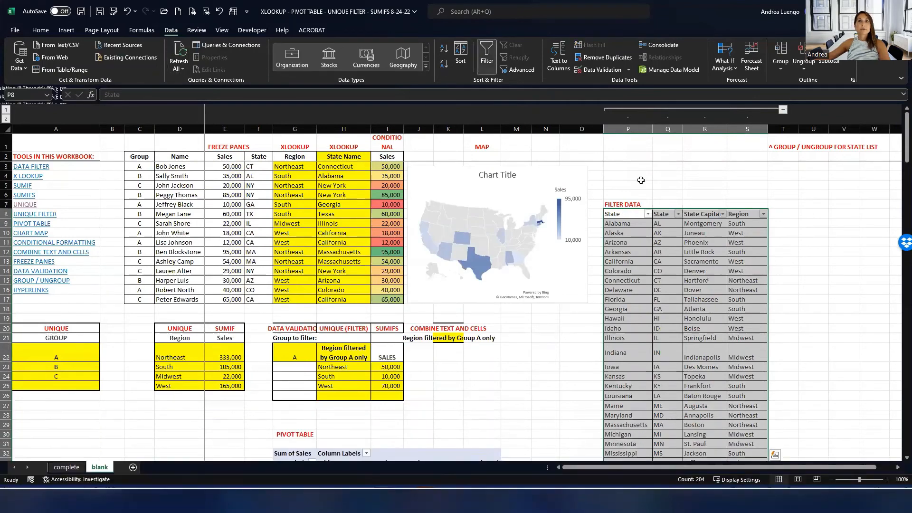
- View the State column's filter options and filter the state list's Region column to Northeast only
{"action": "left_click", "coordinate": [635, 234]}
{"action": "left_click", "coordinate": [648, 215]}
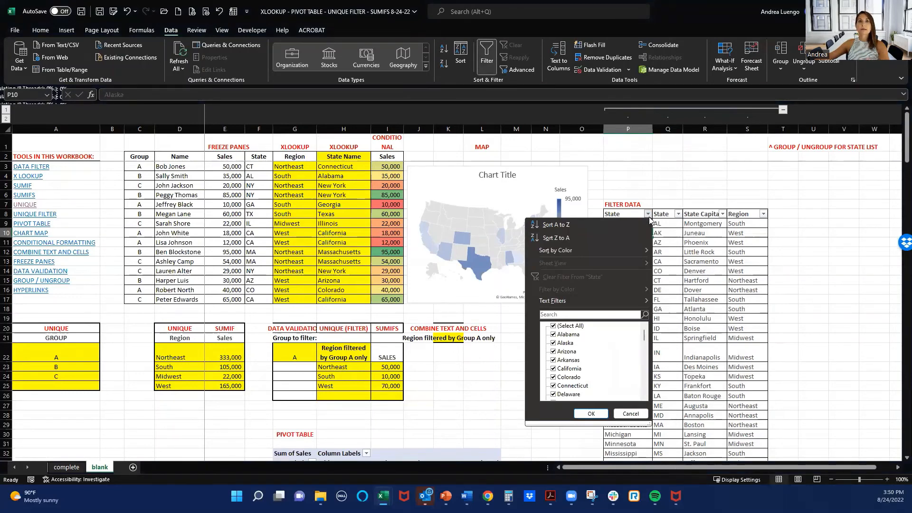
{"action": "left_click", "coordinate": [675, 242]}
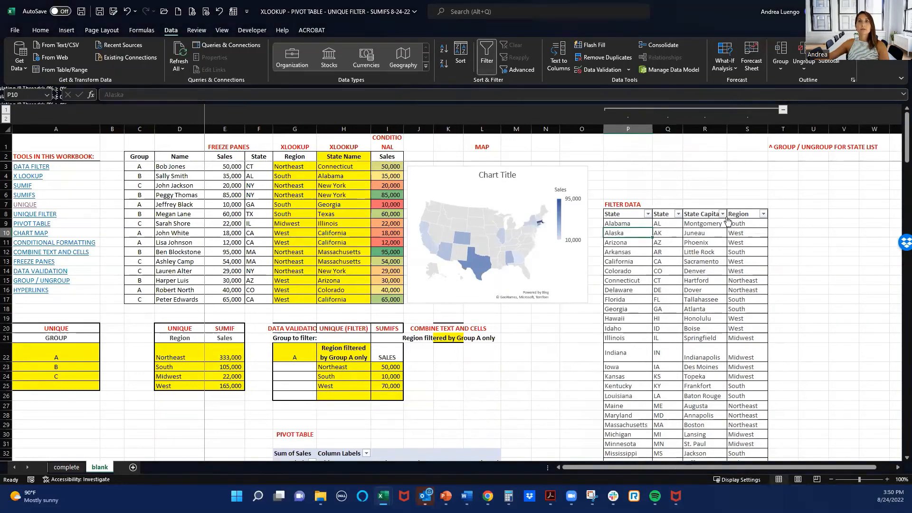
{"action": "left_click", "coordinate": [763, 214]}
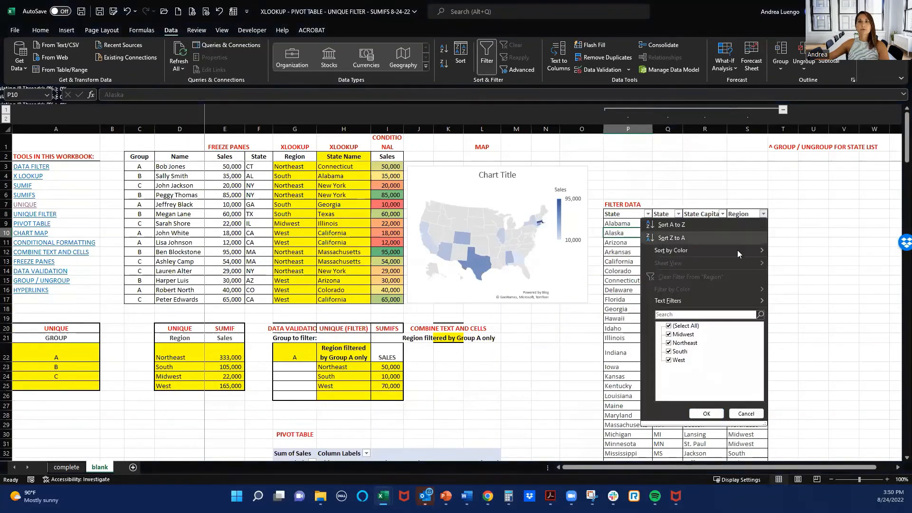
{"action": "left_click", "coordinate": [679, 326]}
{"action": "left_click", "coordinate": [685, 342]}
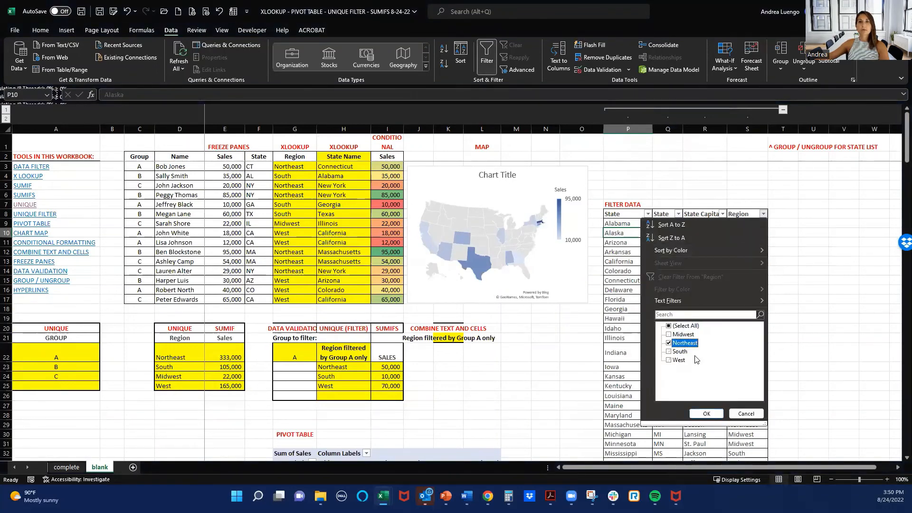
{"action": "left_click", "coordinate": [706, 414]}
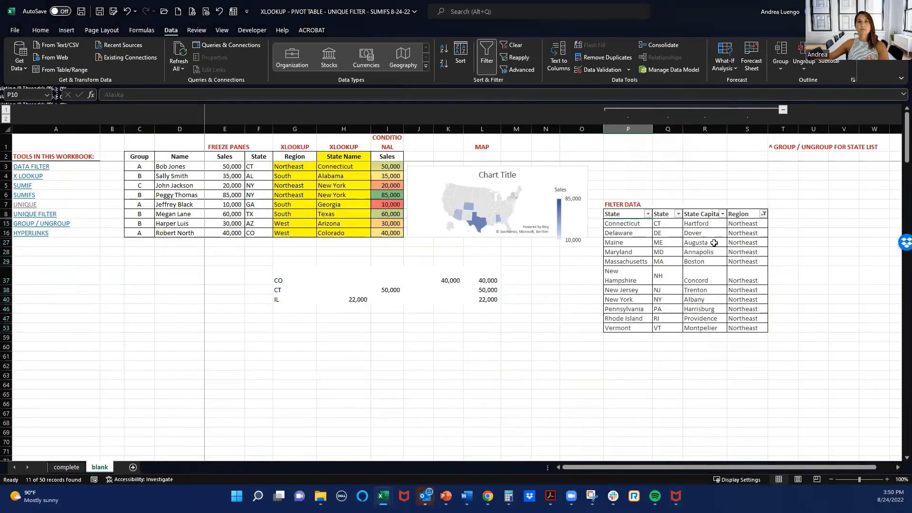
- Show all regions in the state list again and turn off its filtering
{"action": "left_click", "coordinate": [764, 214]}
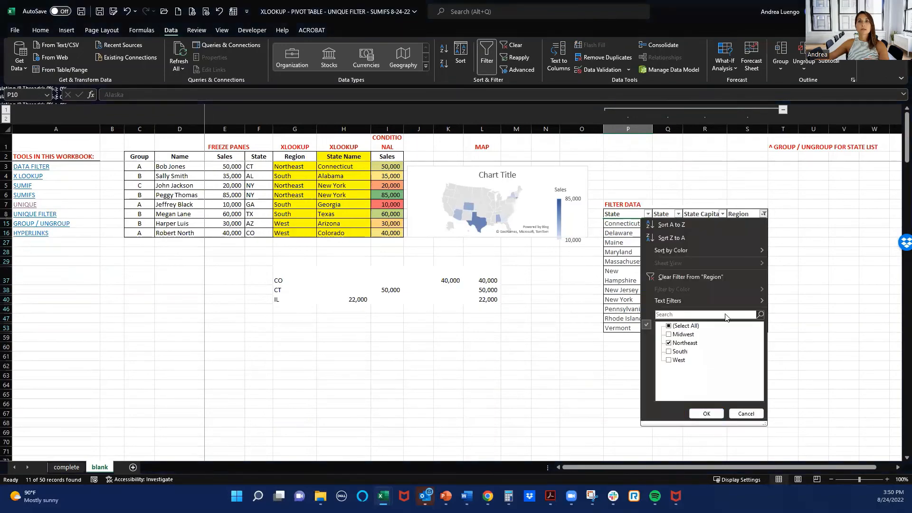
{"action": "left_click", "coordinate": [706, 413]}
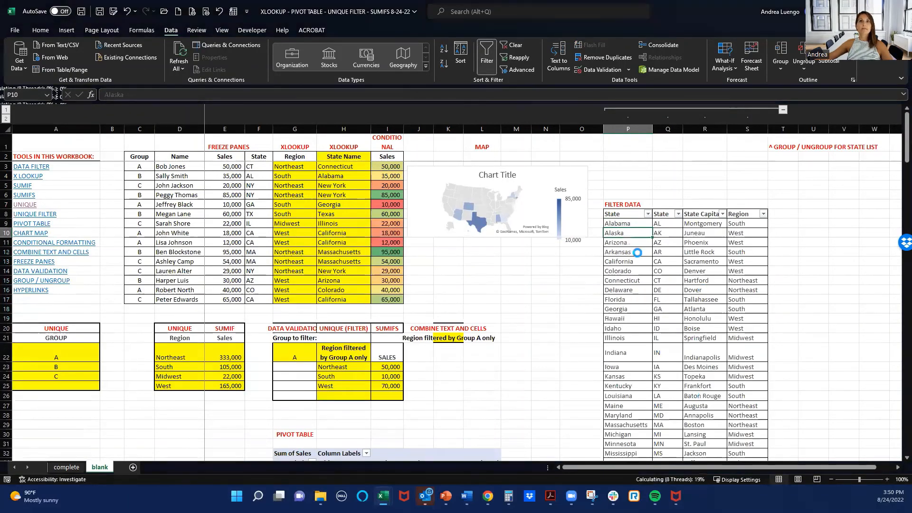
{"action": "left_click", "coordinate": [487, 53]}
- Follow the DATA FILTER hyperlink in A3 to see where it leads
{"action": "left_click", "coordinate": [38, 168]}
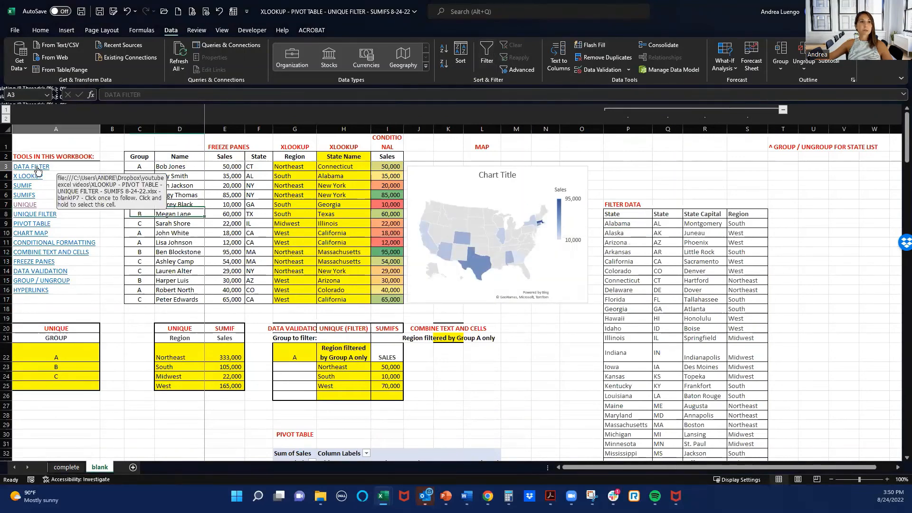
{"action": "left_click", "coordinate": [38, 169]}
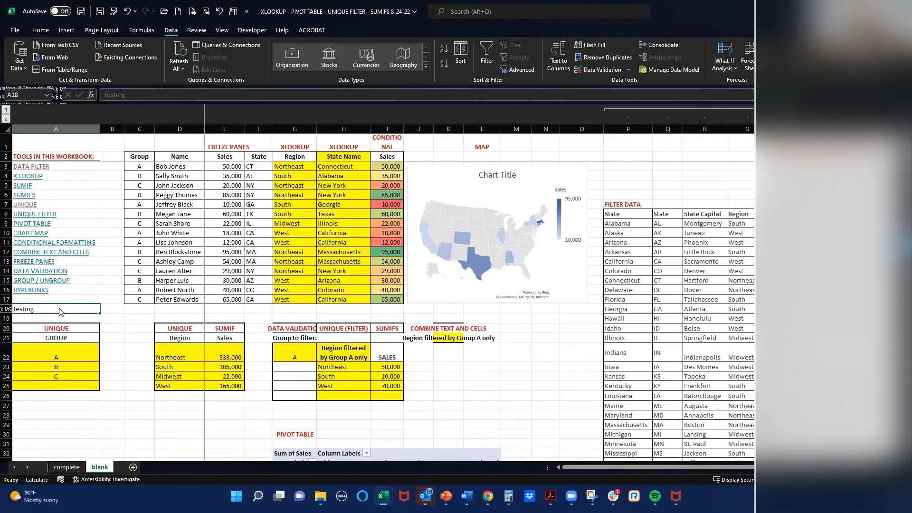
- Link the testing text in A18 to cell H1 on the blank sheet and follow the link to test it
{"action": "right_click", "coordinate": [70, 305]}
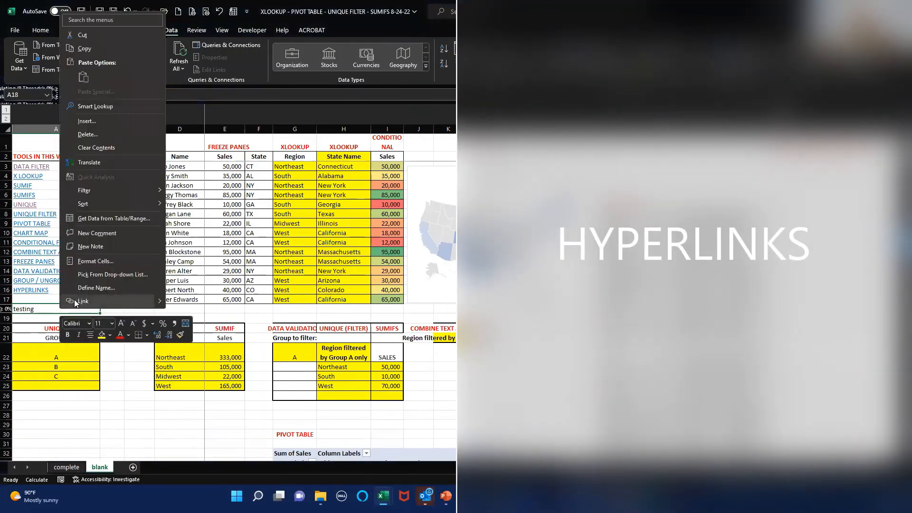
{"action": "left_click", "coordinate": [76, 301]}
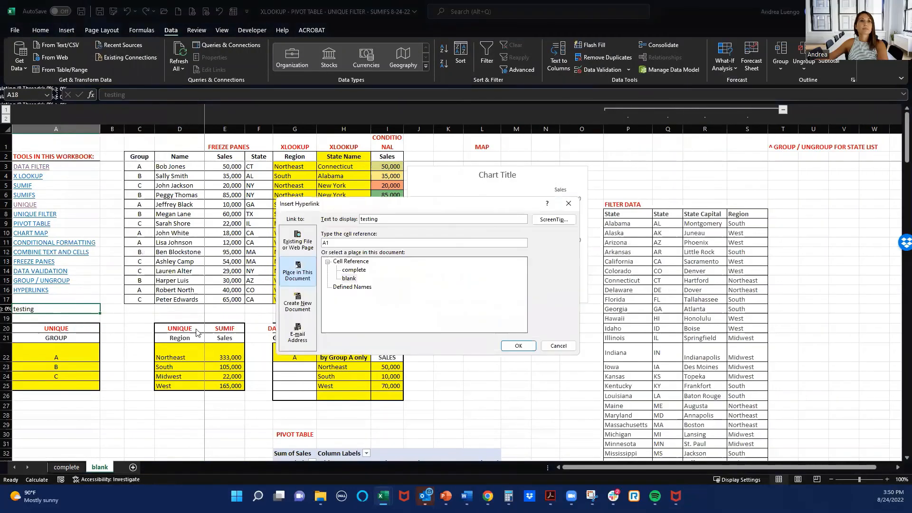
{"action": "left_click", "coordinate": [282, 283]}
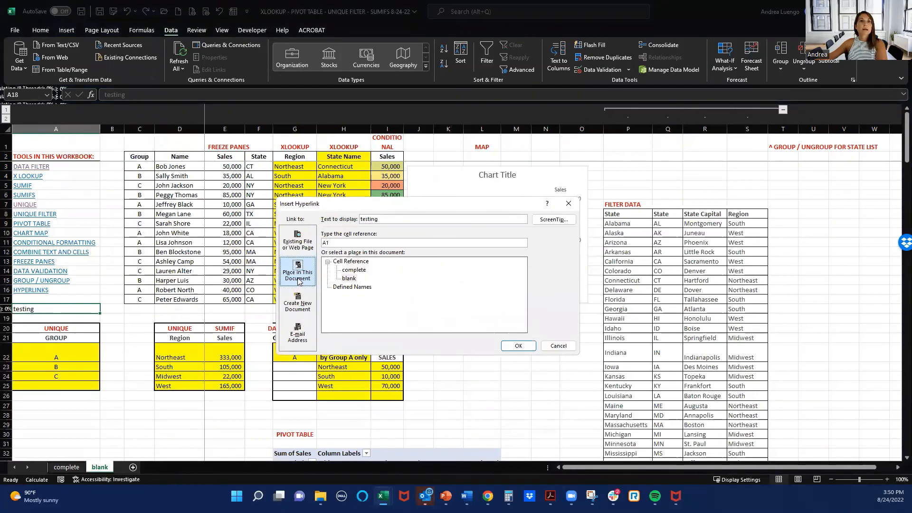
{"action": "left_click", "coordinate": [354, 271]}
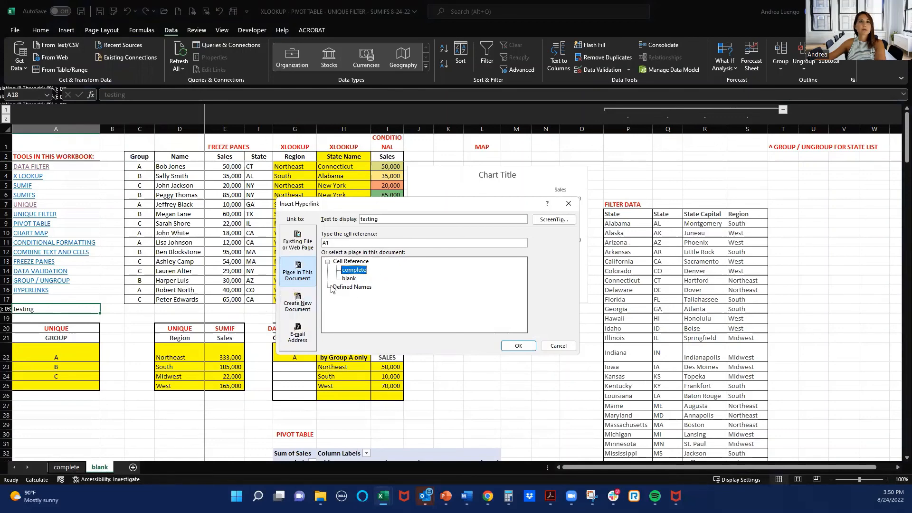
{"action": "left_click", "coordinate": [349, 279]}
{"action": "double_click", "coordinate": [319, 243]}
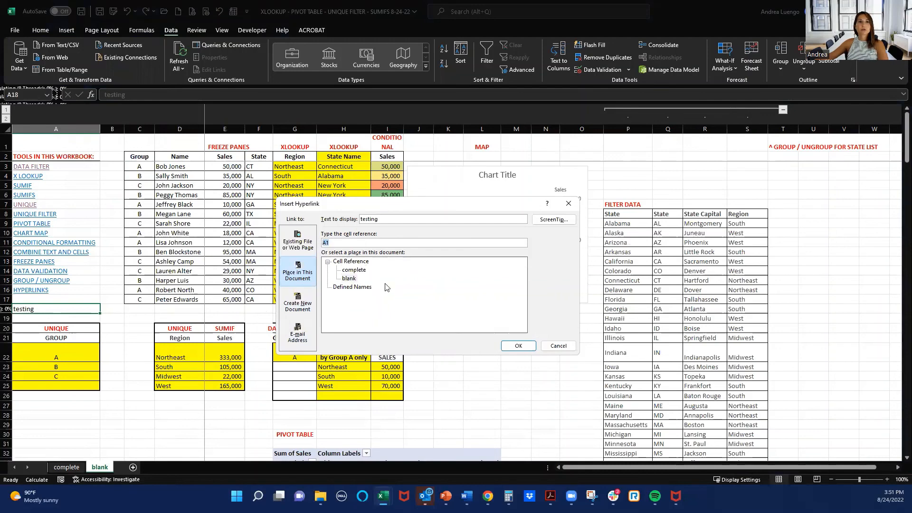
{"action": "type", "text": "h1"}
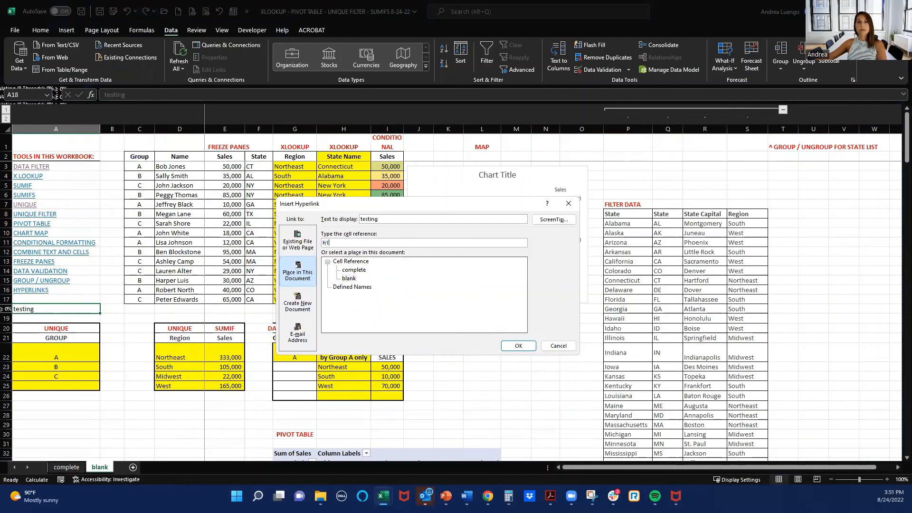
{"action": "left_click", "coordinate": [517, 346]}
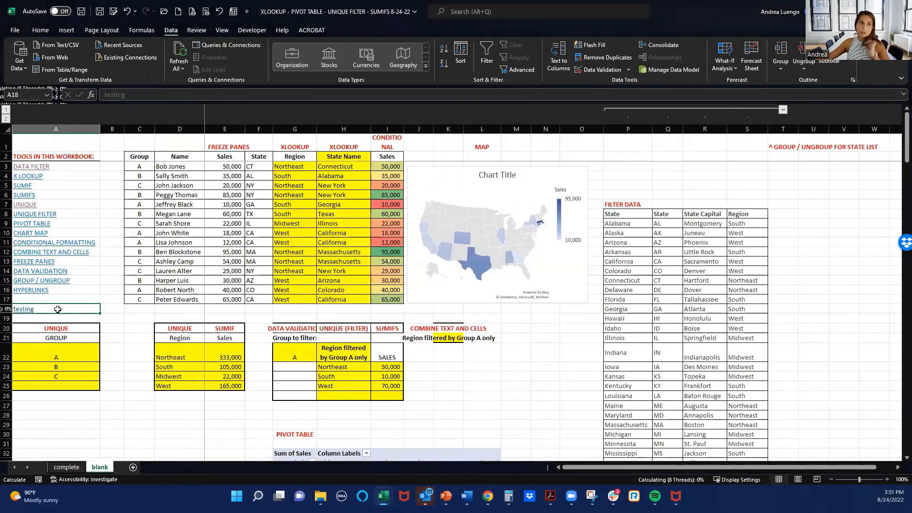
{"action": "left_click", "coordinate": [25, 309]}
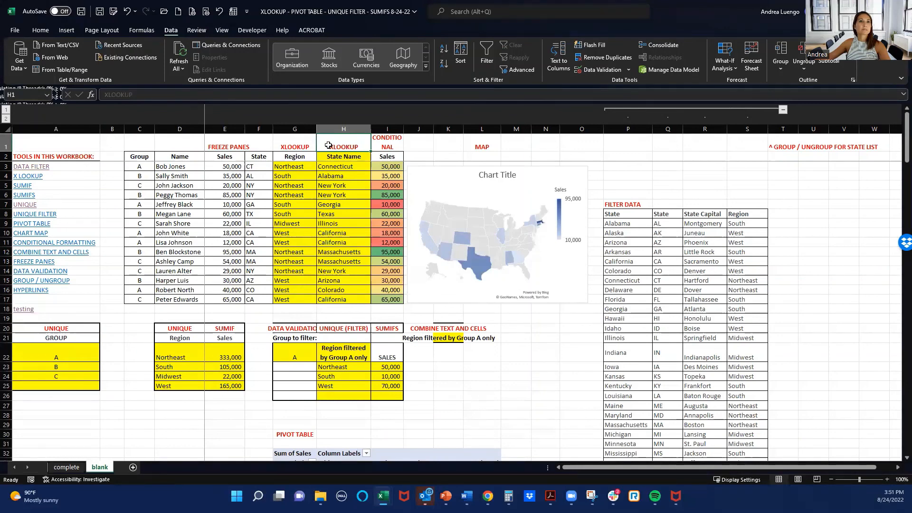
{"action": "left_click", "coordinate": [445, 355]}
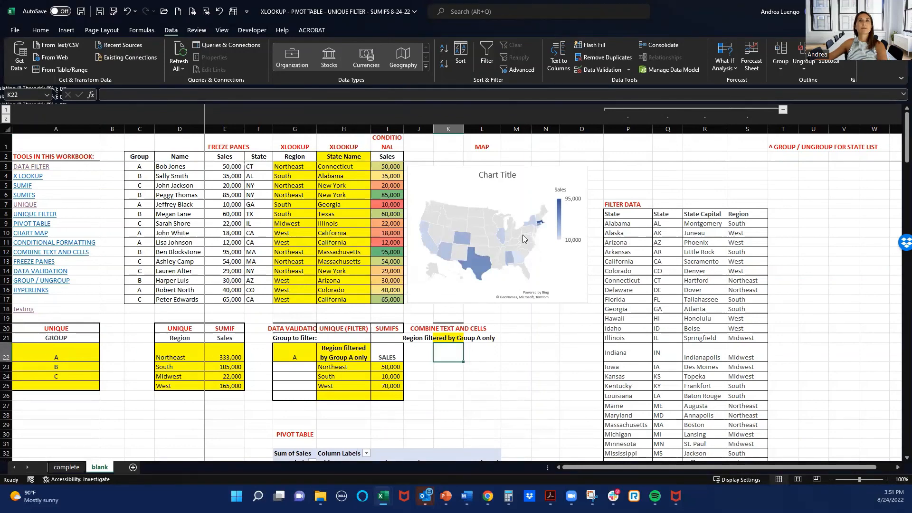